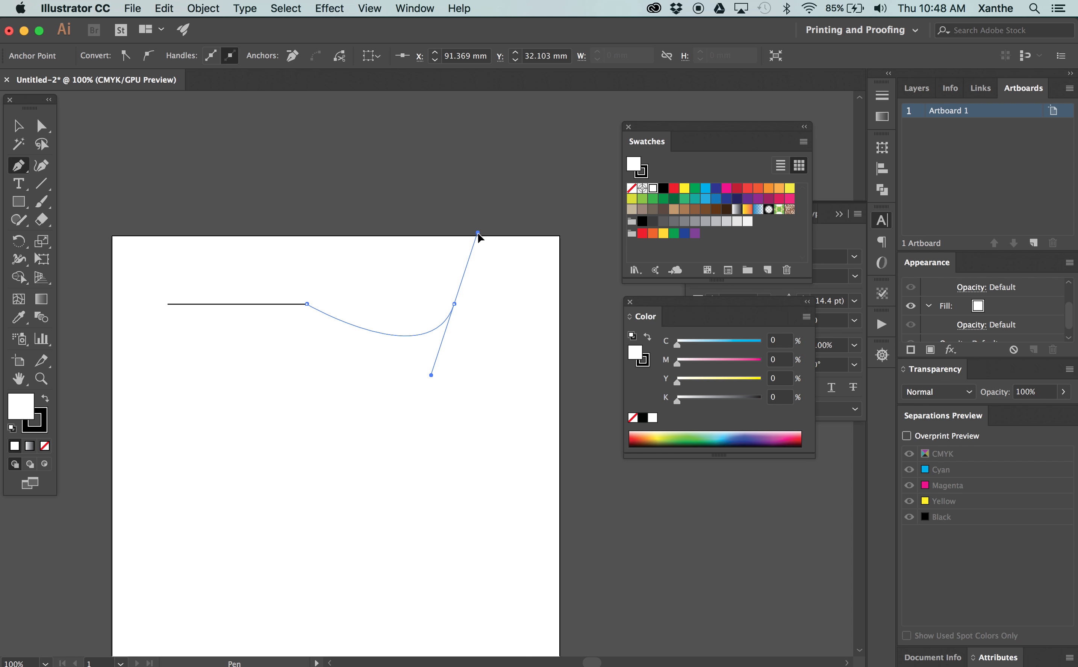
Delete the path made of a straight line and a curve from the artboard
key("BackSpace")
key("BackSpace")
left_click_drag(411, 415, 463, 319)
Draw a freeform looping path across the artboard with the Pen tool, mixing curved segments and straight corner segments
left_click(22, 165)
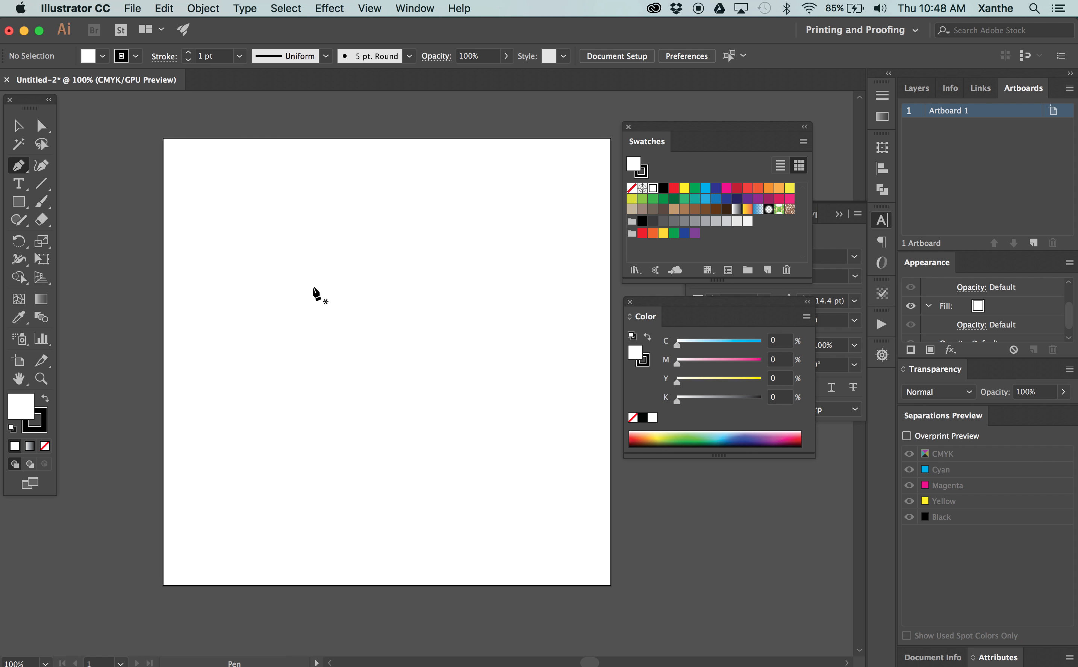
left_click(240, 399)
left_click_drag(358, 411, 485, 354)
left_click_drag(343, 259, 372, 223)
left_click_drag(486, 221, 535, 254)
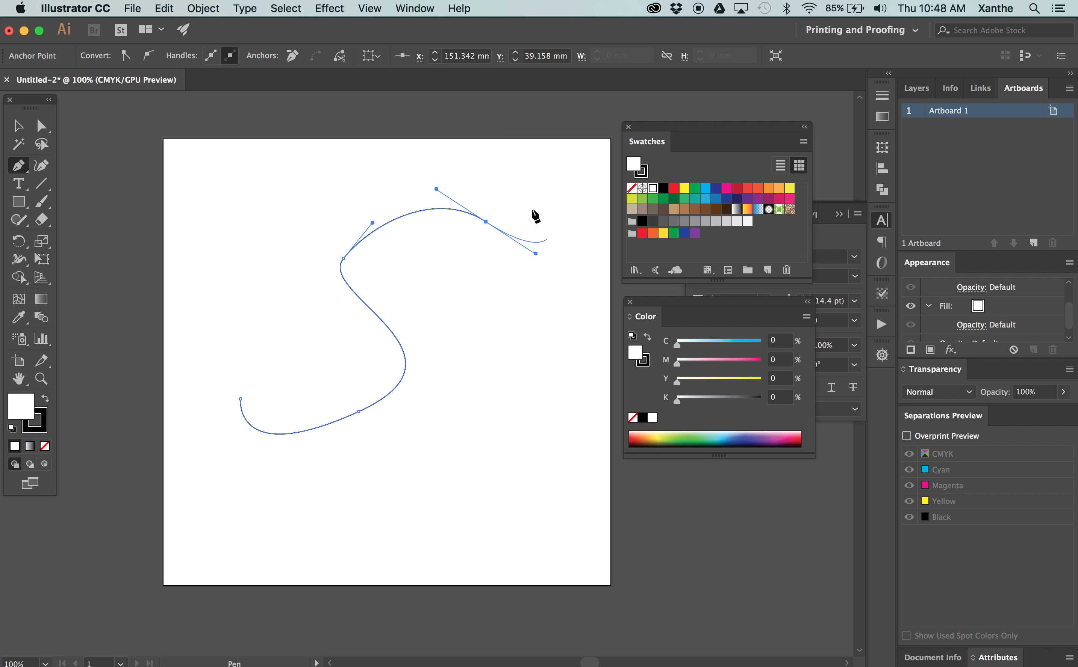
left_click(563, 320)
left_click_drag(563, 321, 552, 192)
left_click_drag(481, 193, 398, 192)
left_click_drag(335, 207, 332, 305)
left_click_drag(349, 314, 414, 310)
left_click_drag(472, 311, 270, 333)
left_click_drag(266, 288, 270, 271)
left_click(445, 241)
left_click(349, 433)
left_click_drag(484, 353, 458, 353)
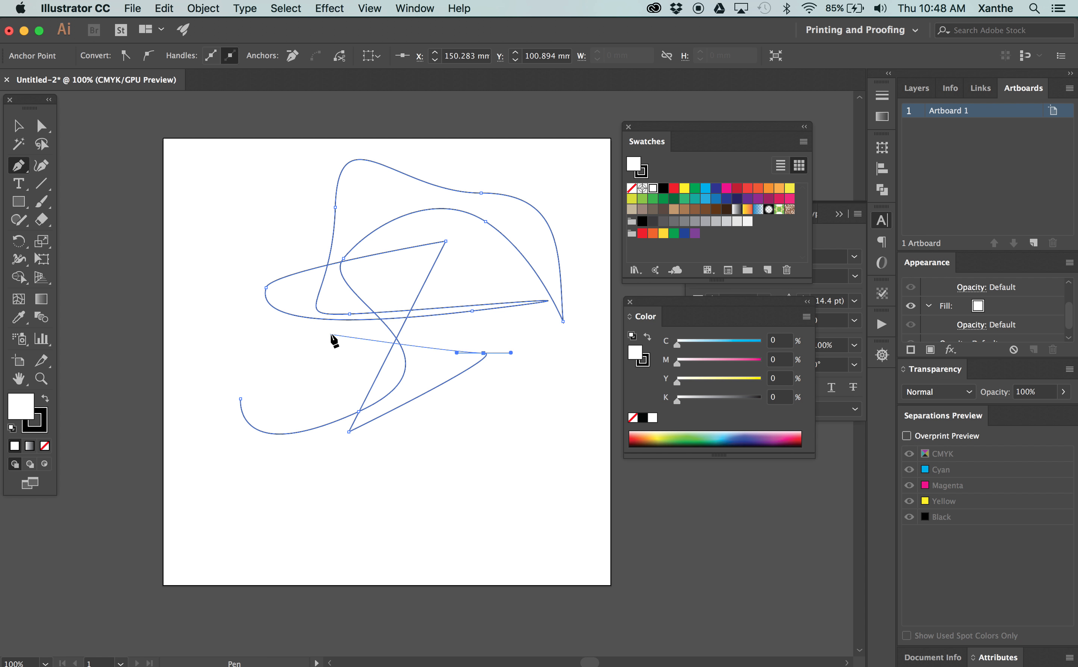
Undo the last pen segment and delete the whole looping path
key("super+z")
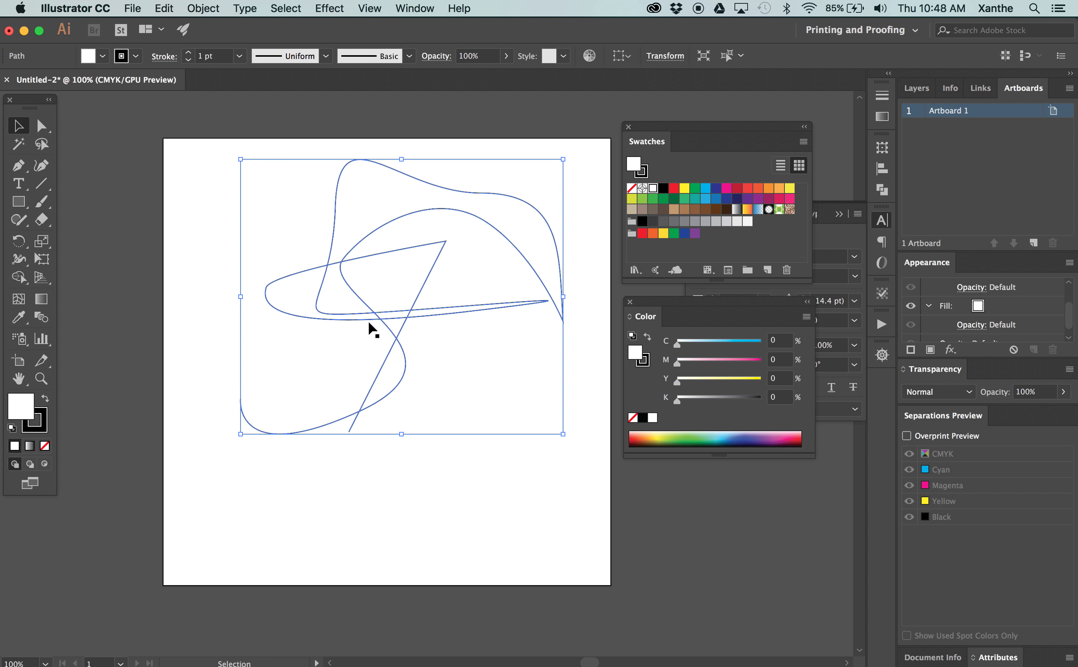
key("Delete")
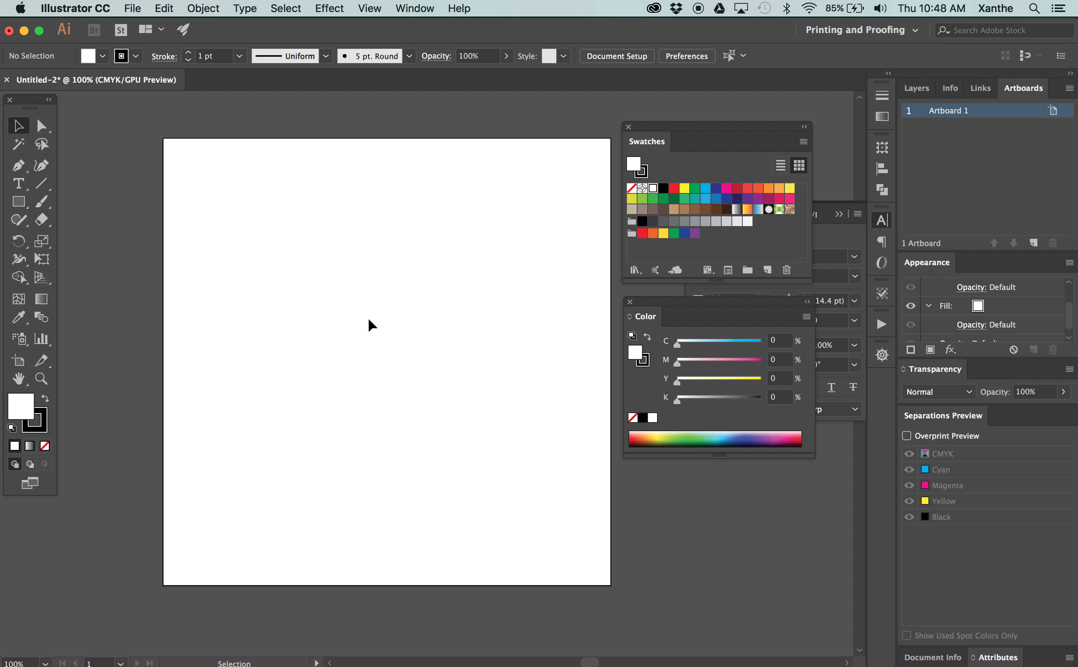
Draw a closed crescent shape with the Pen tool, ending the curved path at its starting point
key("p")
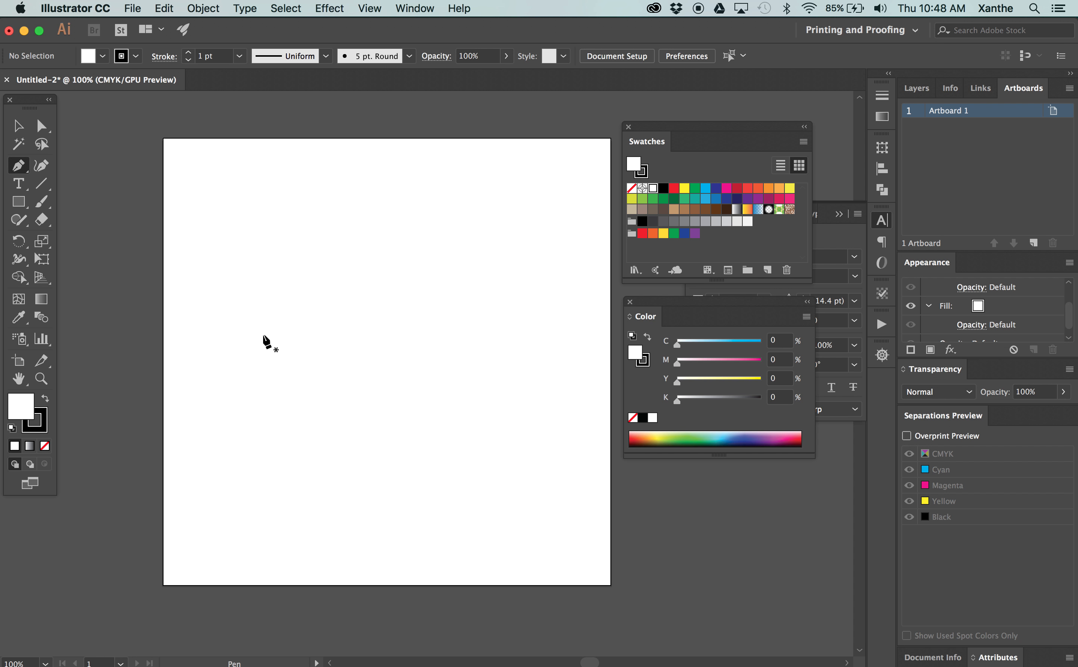
left_click(225, 307)
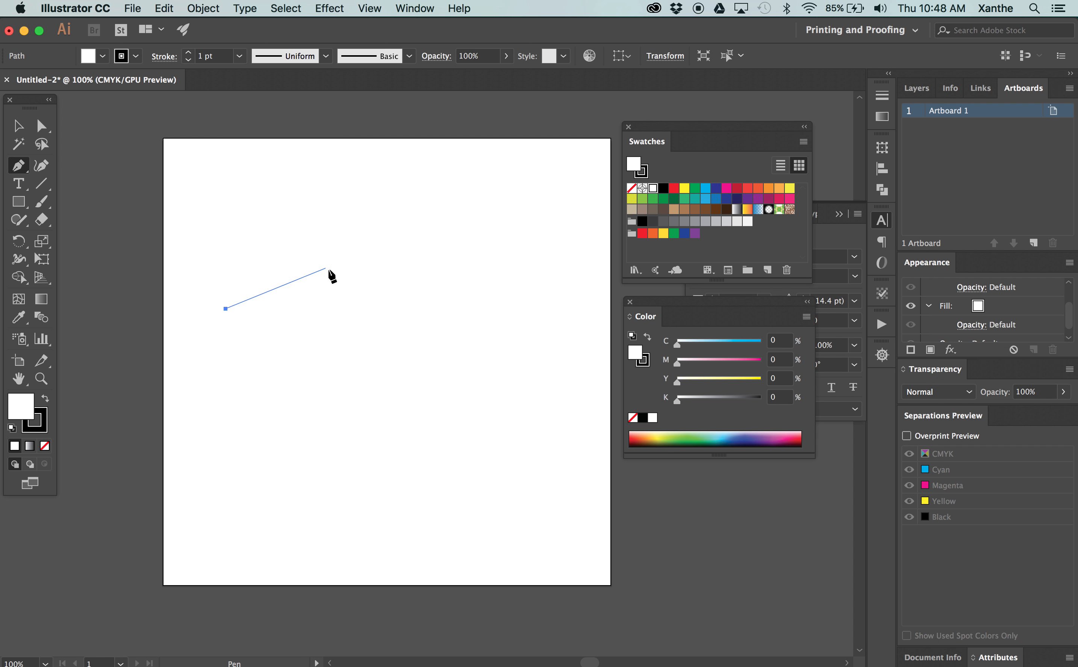
left_click_drag(330, 268, 402, 269)
mouse_move(445, 306)
left_mouse_down()
mouse_move(495, 314)
mouse_move(430, 297)
left_mouse_up()
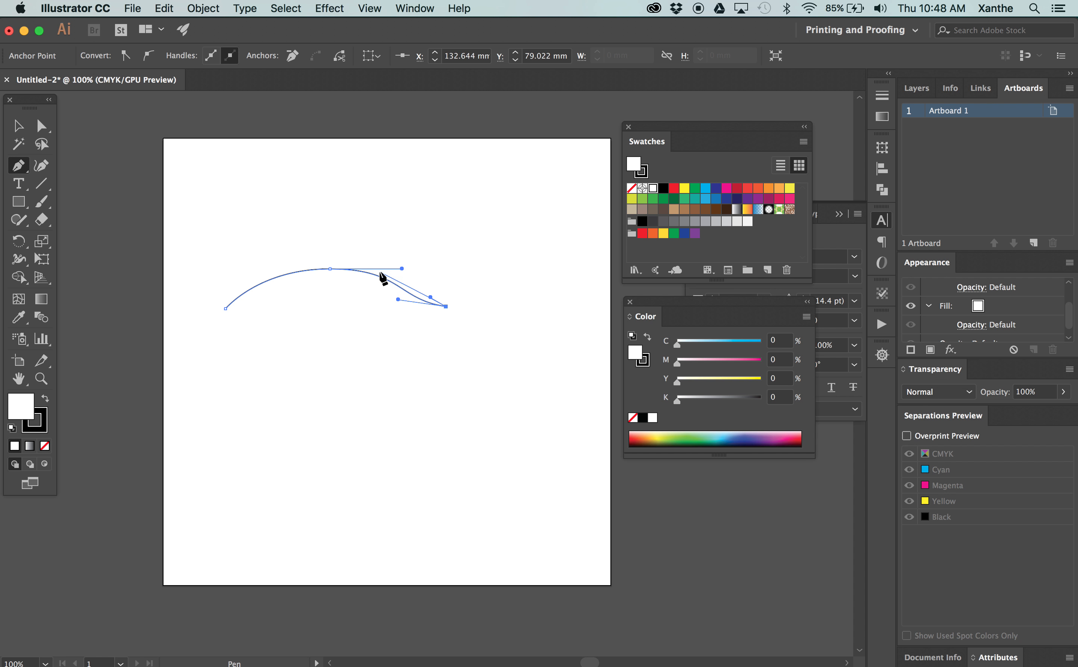
left_click(409, 280, "super")
left_click_drag(403, 271, 396, 265)
left_click_drag(314, 253, 275, 257)
left_click_drag(225, 309, 200, 345)
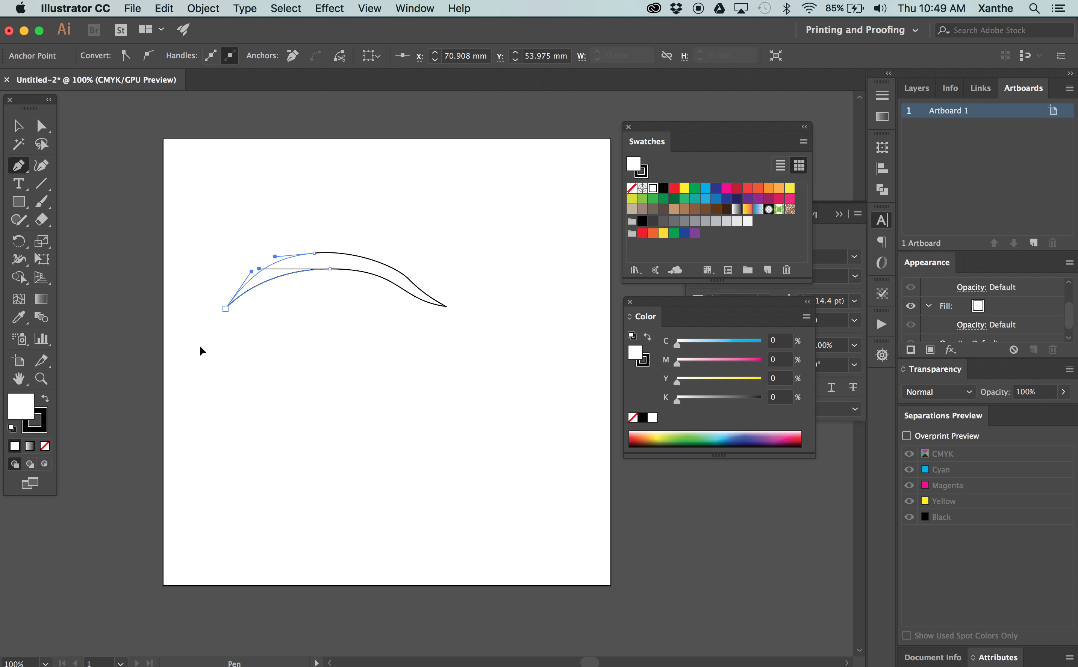
Draw an open V-shaped path with three corner points below the crescent
left_click(312, 321)
left_click(421, 351)
left_click(483, 311)
key("v")
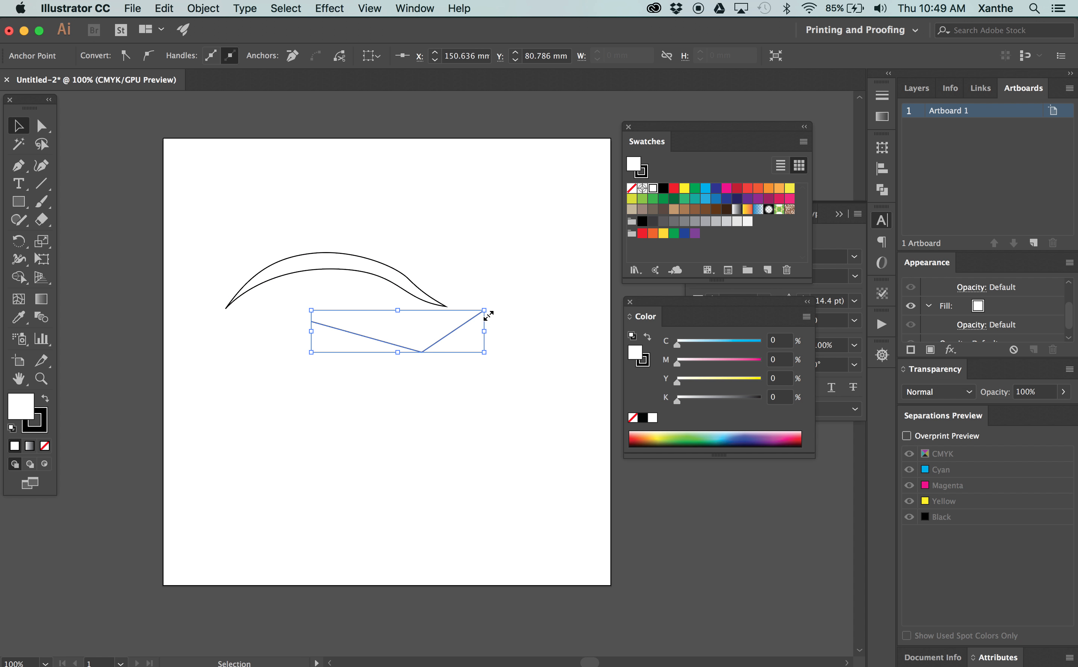
Undo the latest points of the V-shaped path and delete all remaining artwork from the artboard
key("super+z")
key("super+z")
left_click_drag(476, 364, 357, 217)
key("Delete")
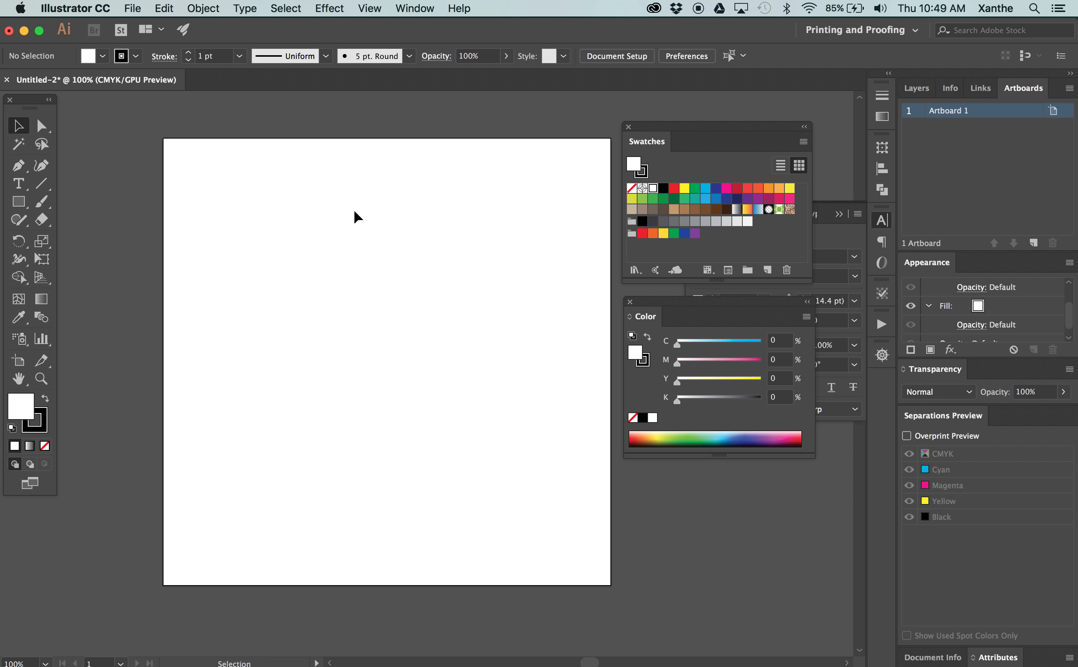
left_click(18, 202)
left_click_drag(239, 211, 448, 344)
key("super+z")
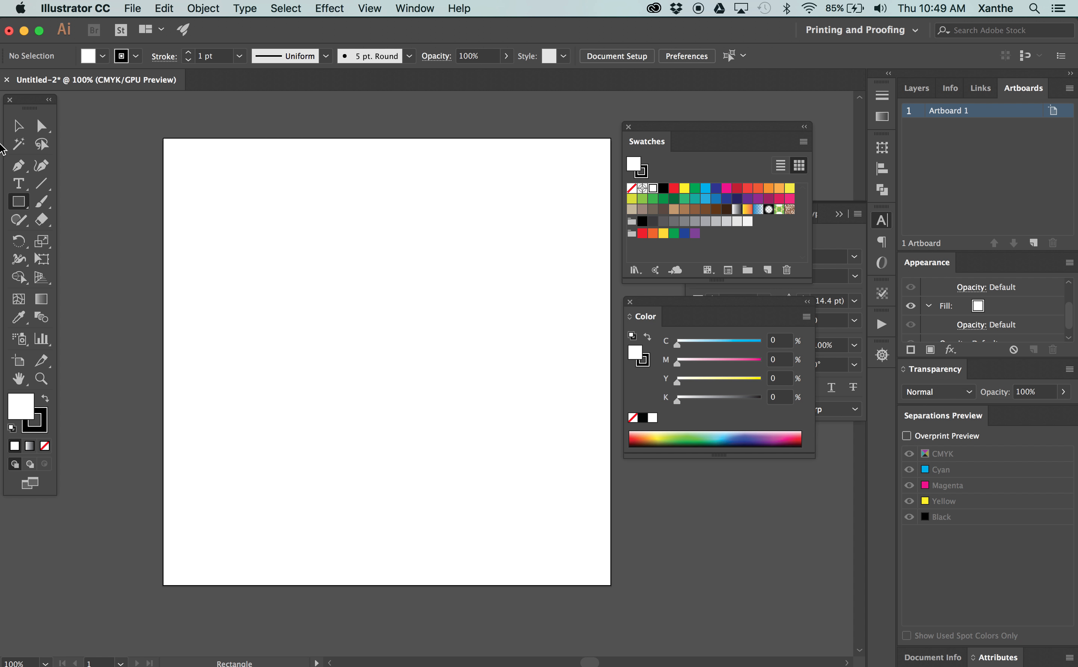
Add point text with the person's first name in the upper middle of the artboard
left_click(20, 184)
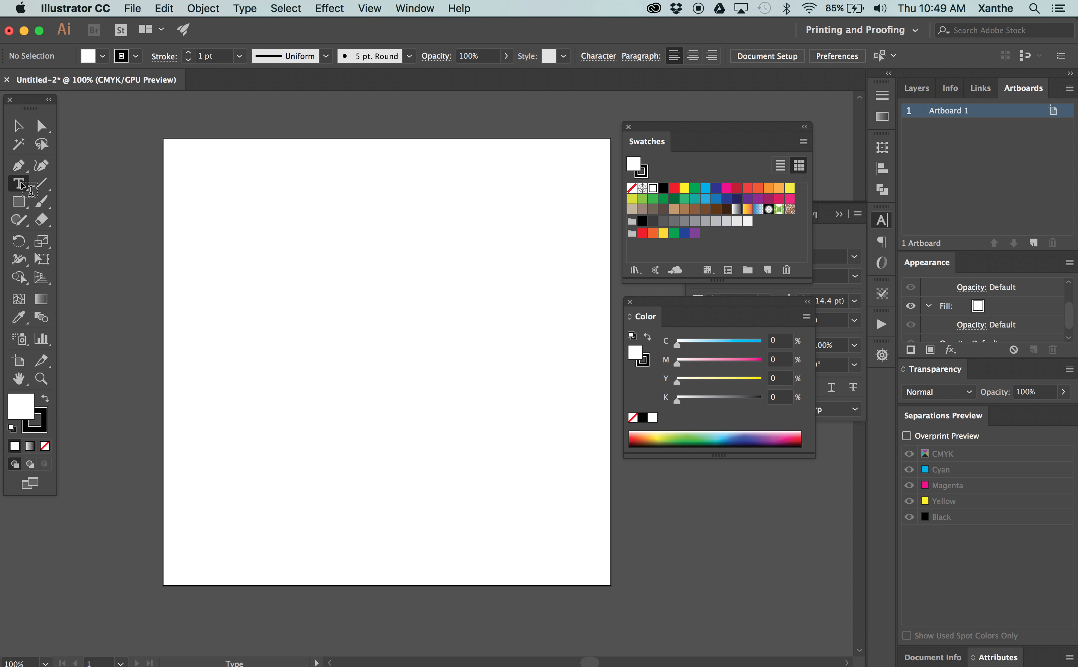
left_click(264, 284)
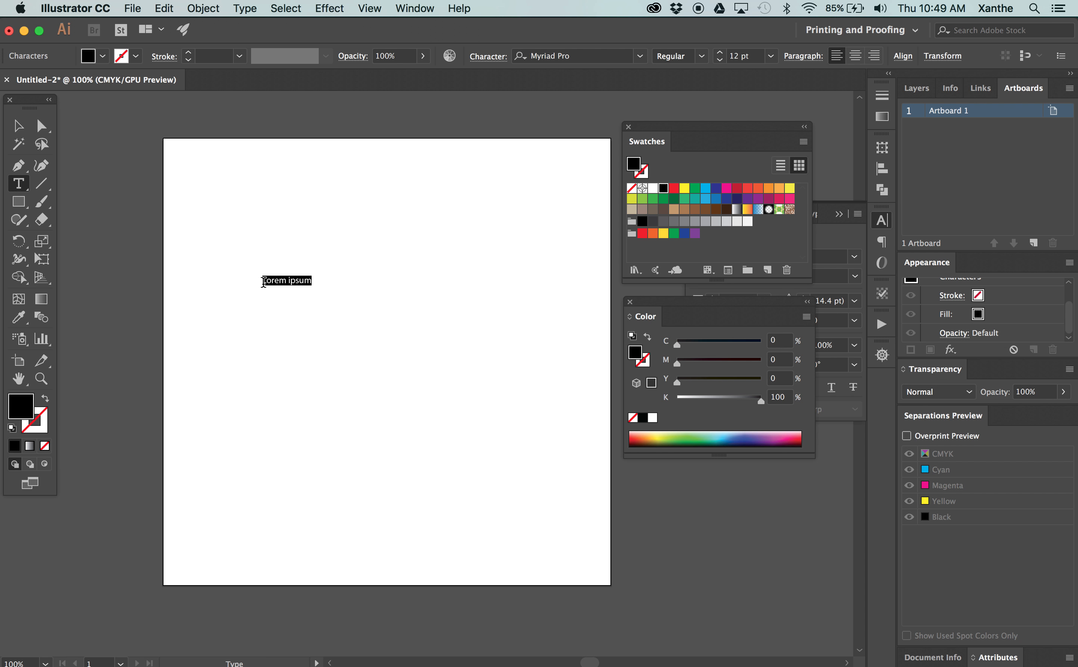
key("BackSpace")
left_click(18, 126)
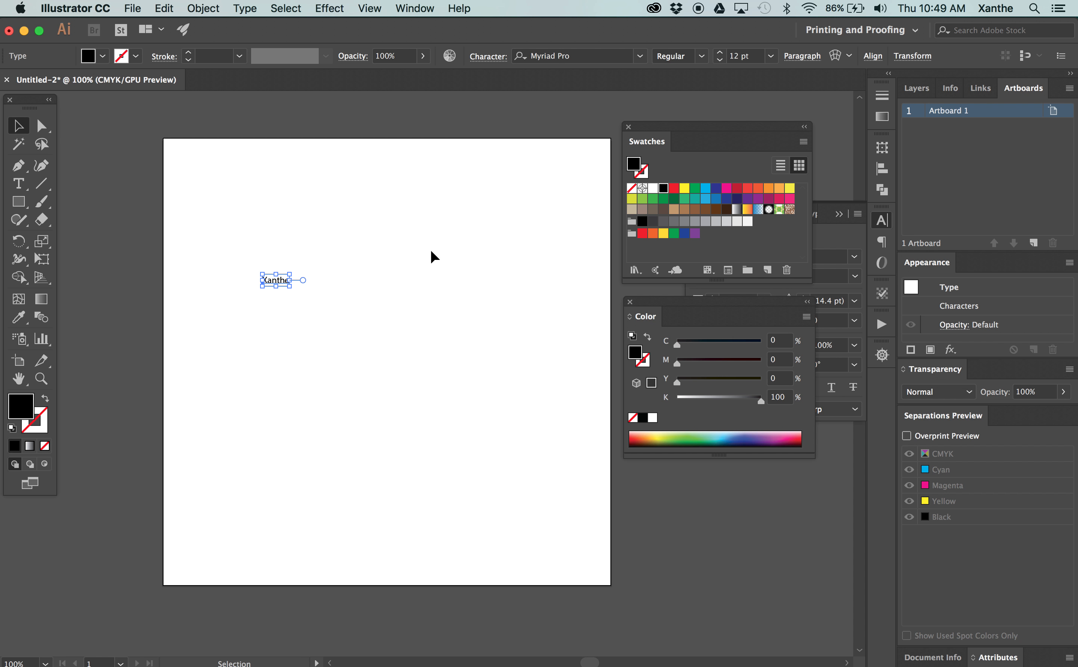
Show the Character settings for the selected text
left_click(881, 226)
left_click(881, 225)
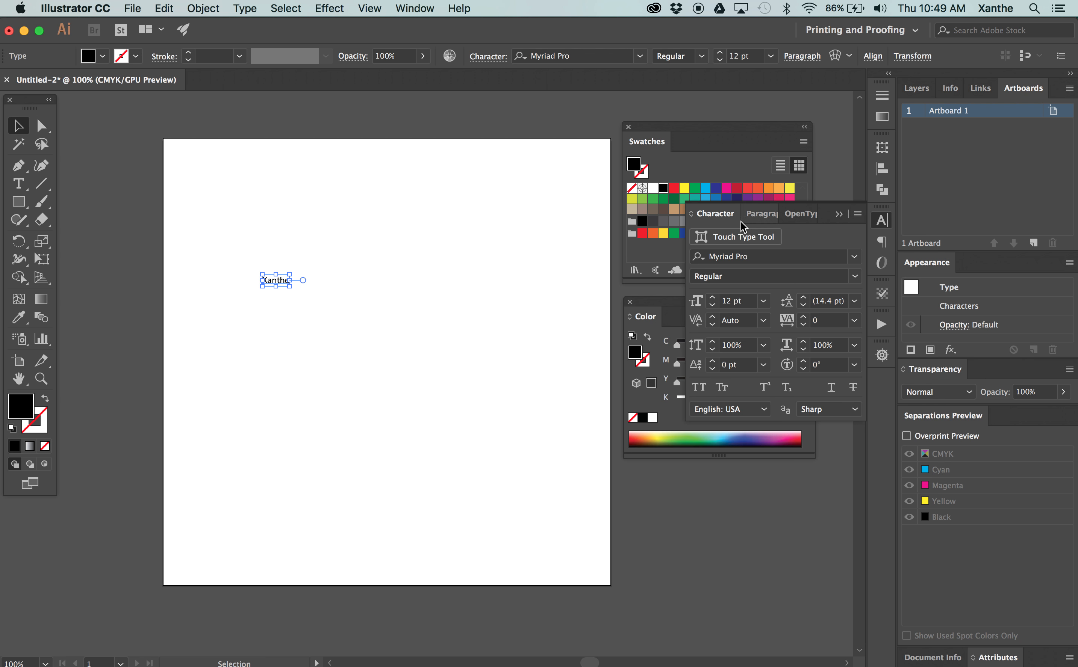
left_click(719, 220)
left_click(414, 8)
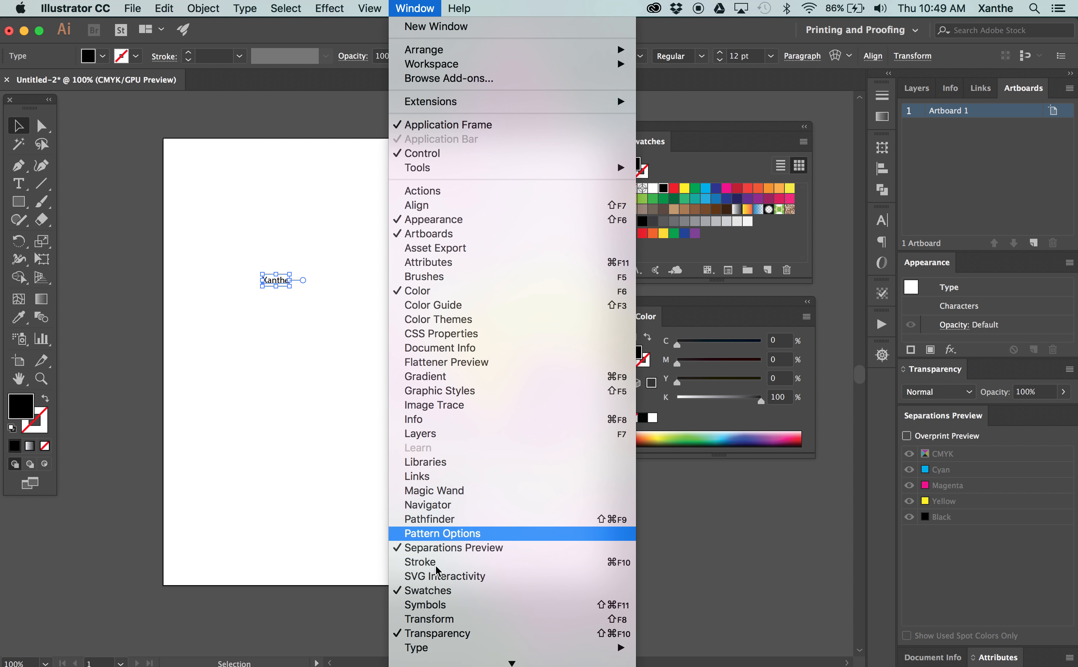
mouse_move(426, 557)
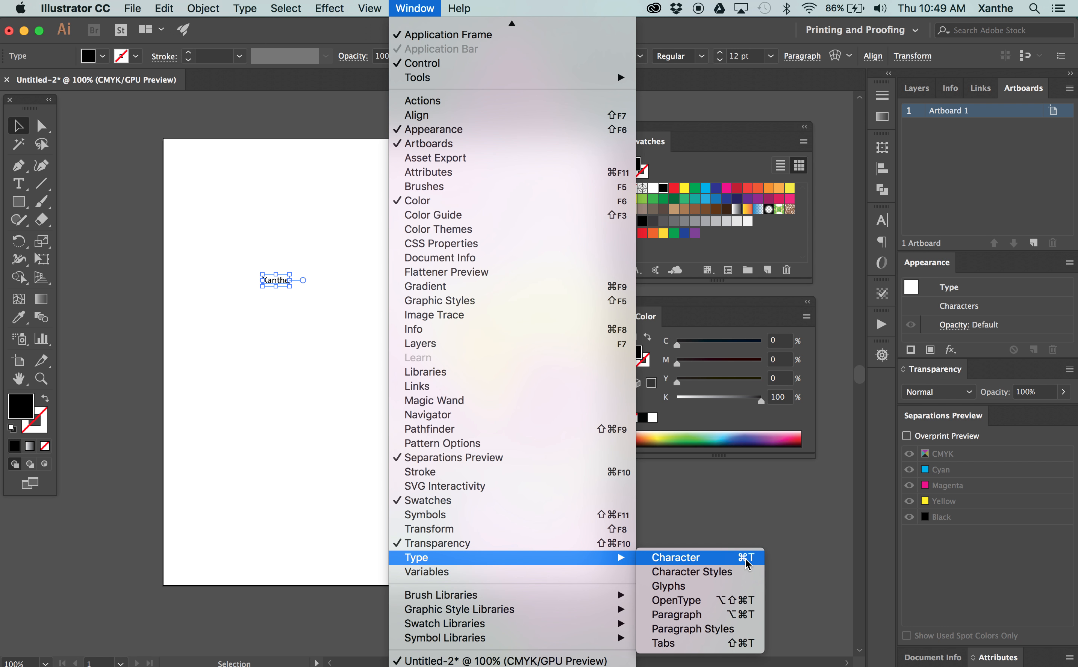
left_click(676, 558)
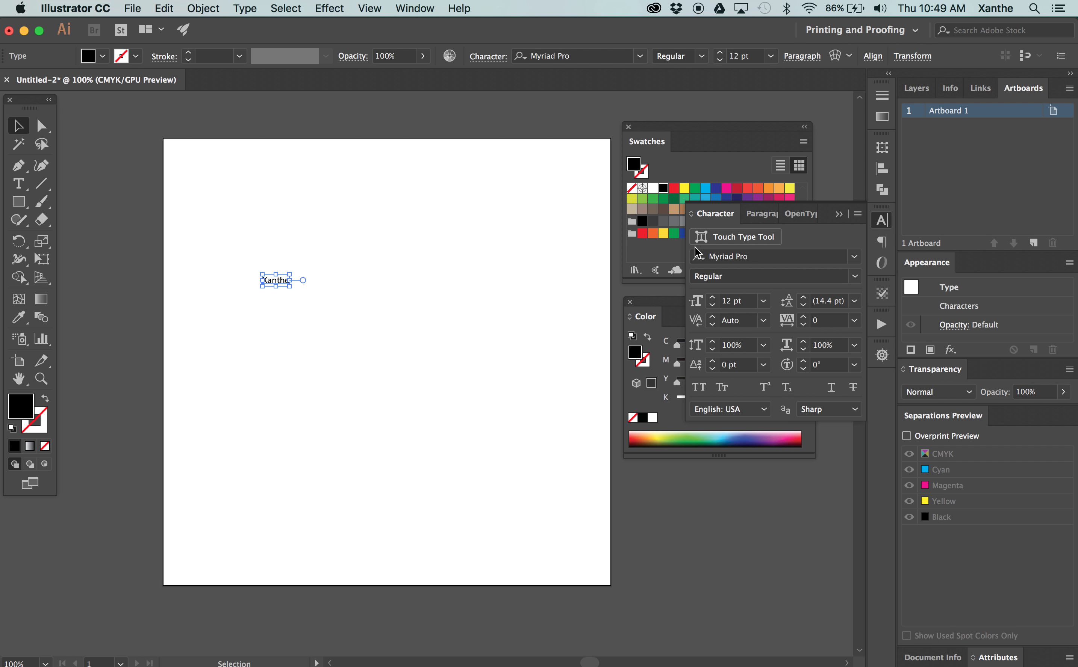
Set the text's font to Montserrat Bold
left_click(758, 256)
key("super+a")
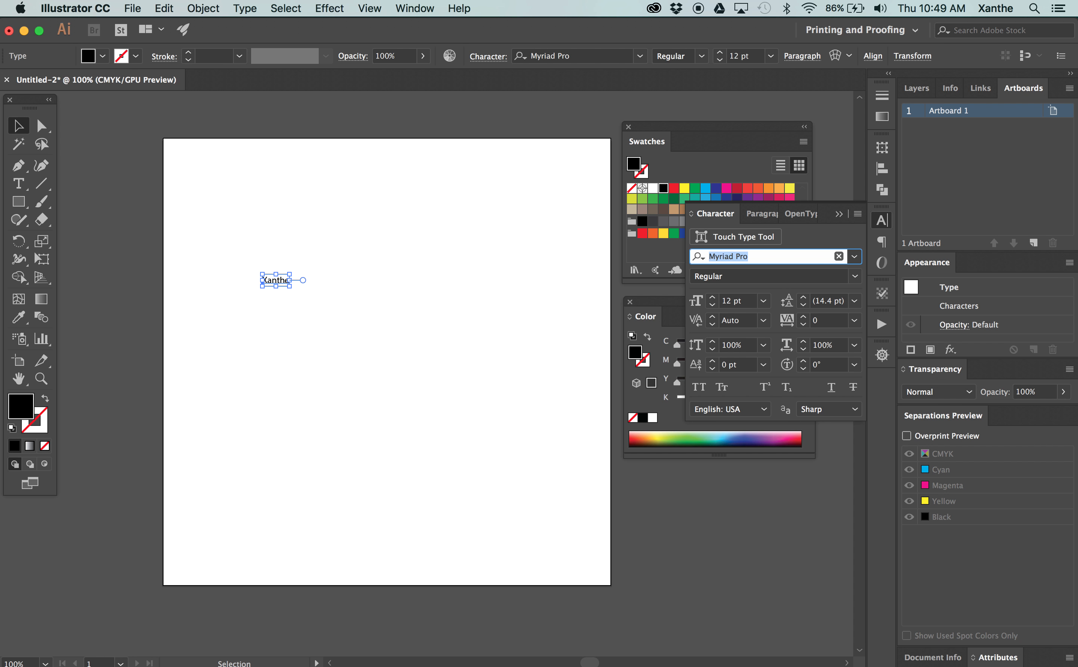
type("Mont")
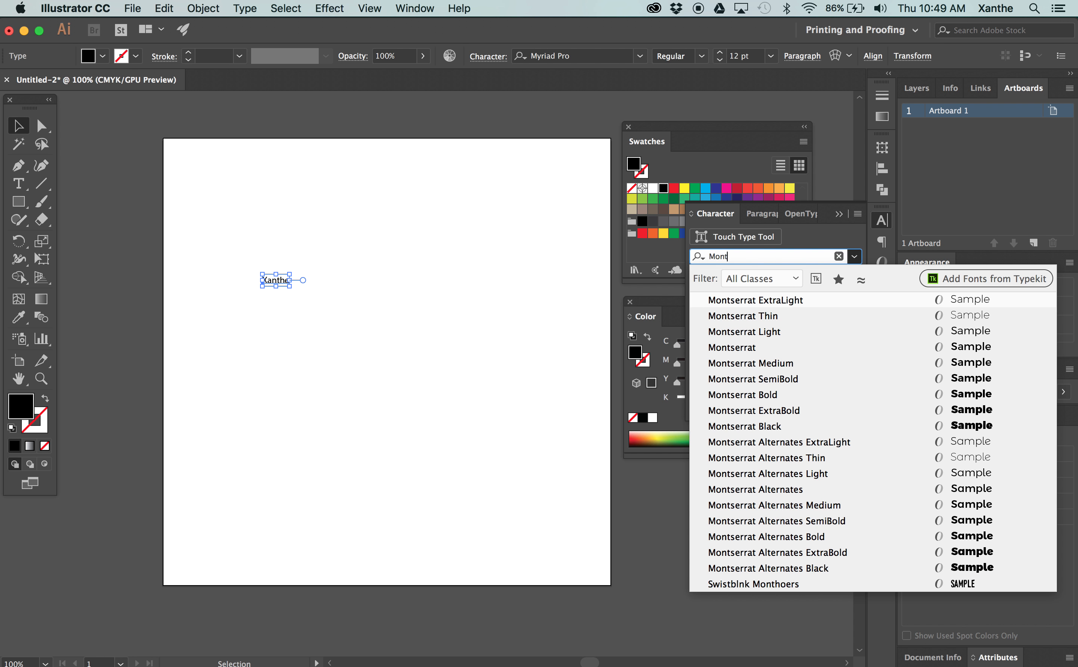
left_click(761, 395)
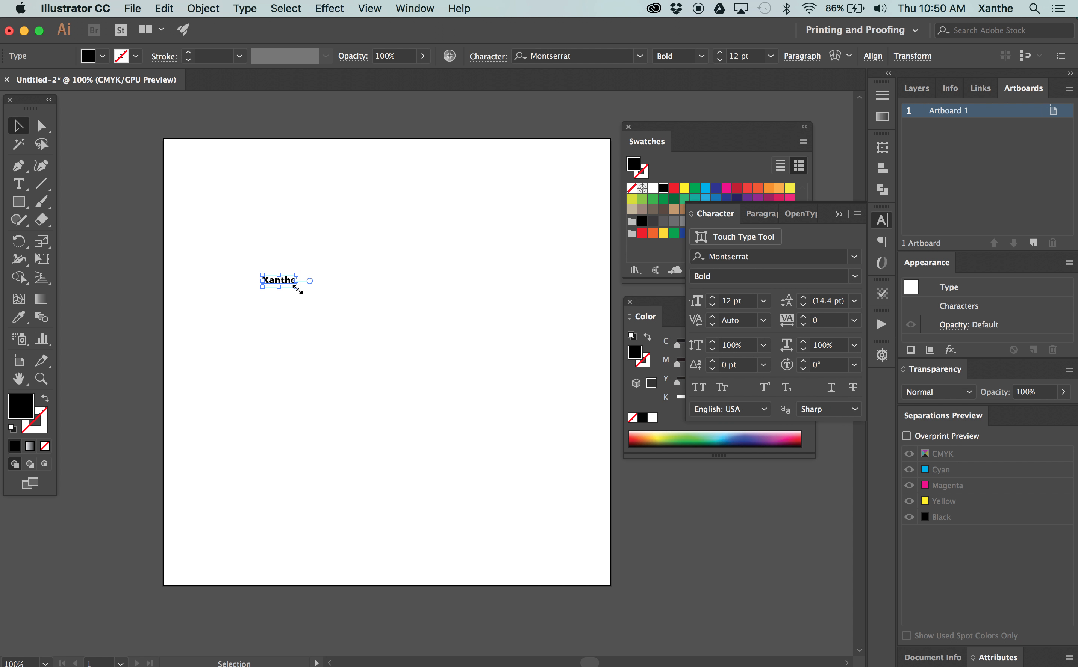
Enlarge the text to a font size of 90 pt and move it slightly up
left_click_drag(297, 290, 530, 364)
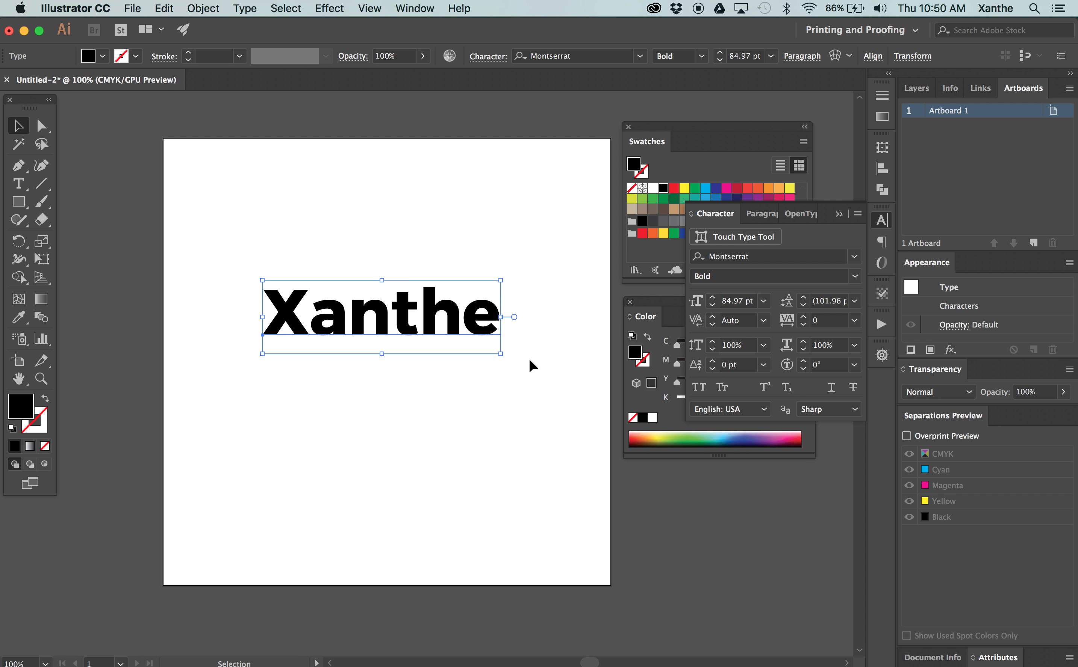
left_click(713, 297)
left_click(714, 297)
left_click(714, 297)
left_click(714, 297)
left_click(713, 297)
left_click(713, 295)
left_click(713, 304)
left_click(713, 304)
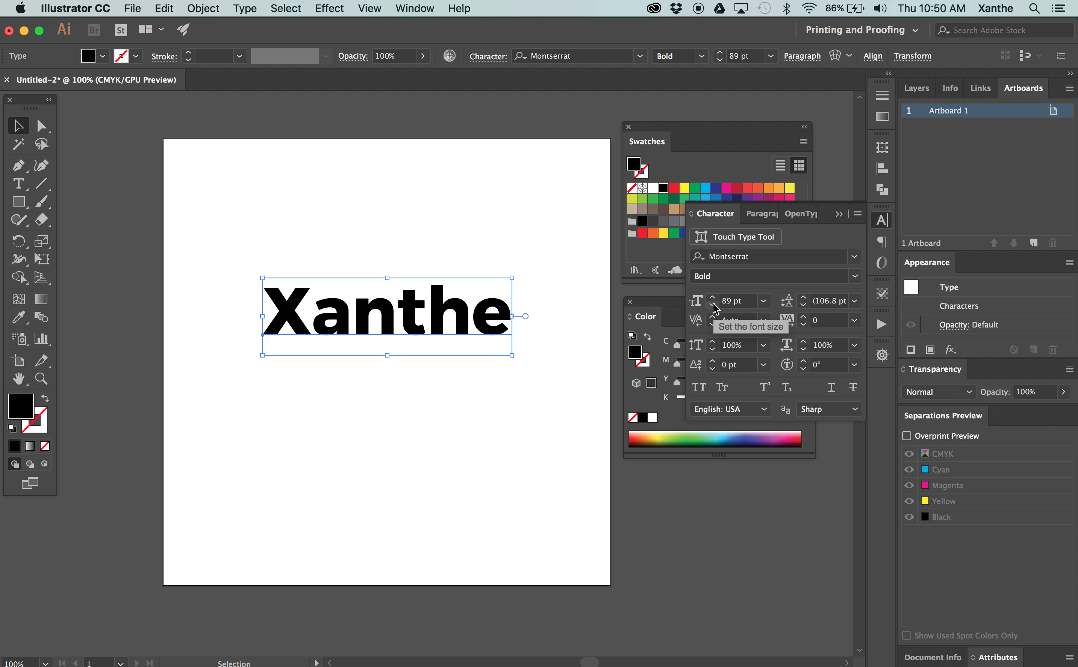
left_click(726, 301)
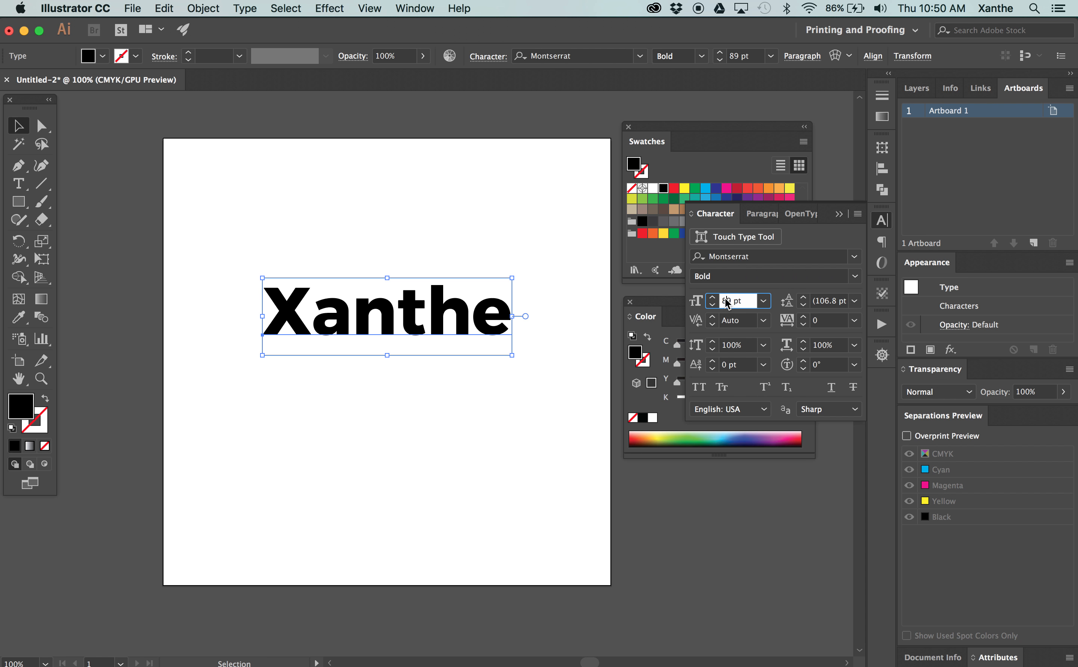
left_click(713, 298)
mouse_move(454, 305)
left_mouse_down()
mouse_move(433, 294)
mouse_move(451, 294)
left_mouse_up()
Try to expand the selected text into shapes with Object and Fill enabled, and undo the expansion
left_click(432, 219)
left_click_drag(300, 217, 551, 418)
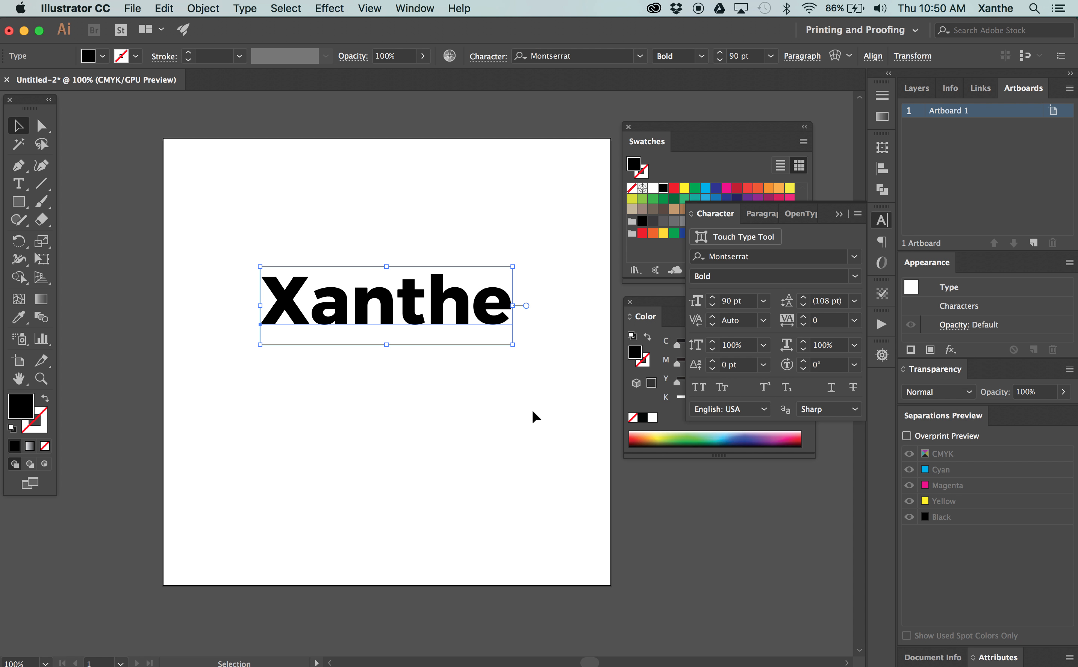
left_click(211, 11)
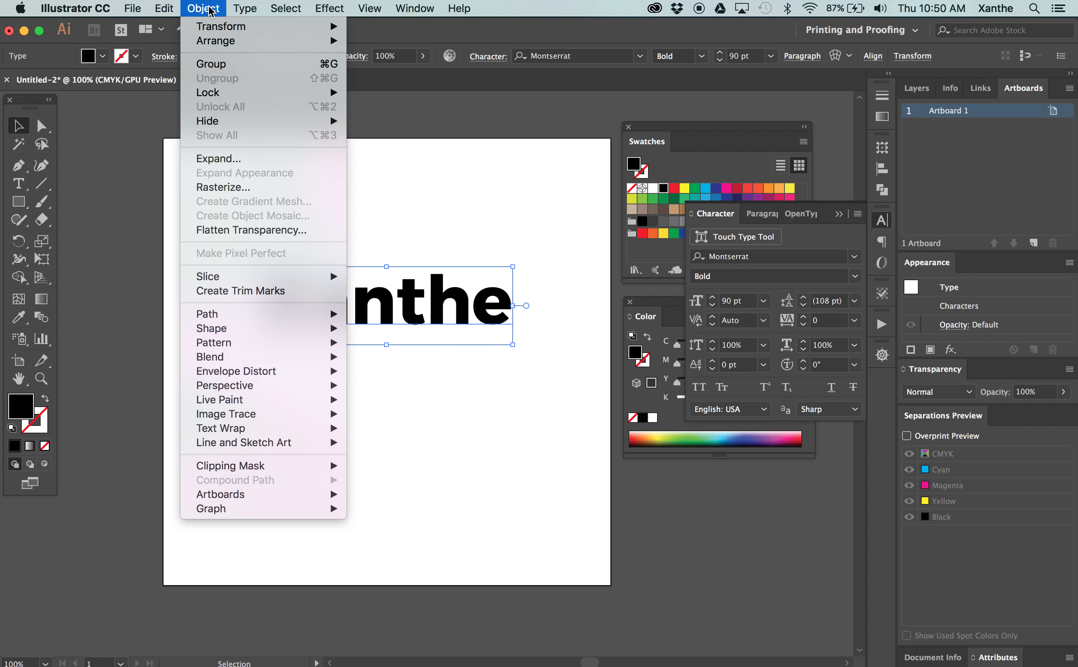
left_click(229, 160)
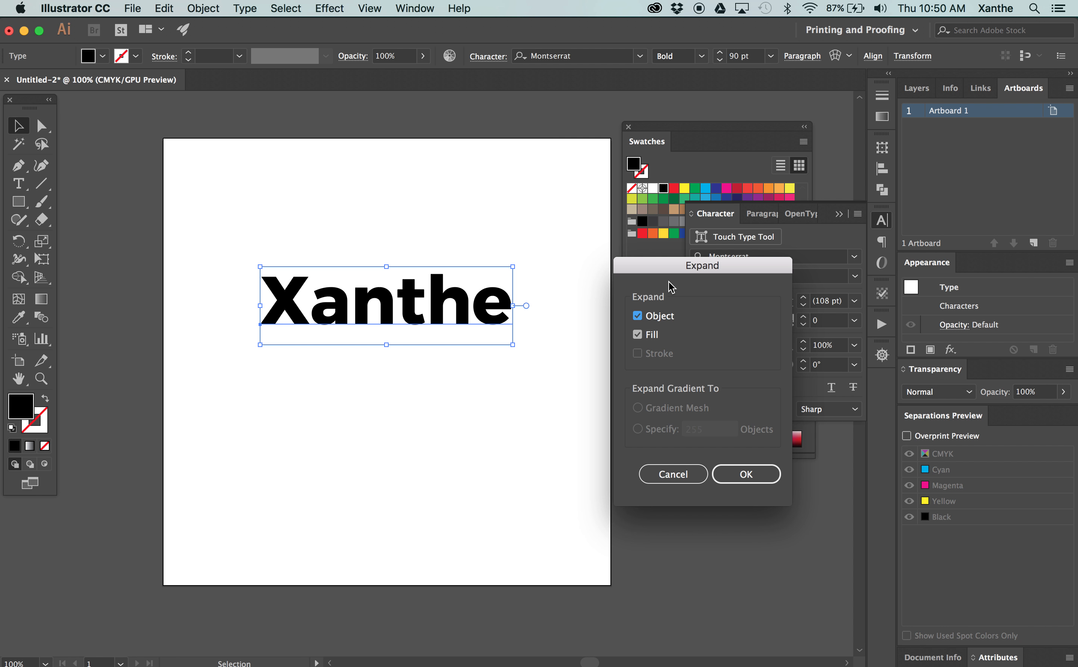
left_click_drag(665, 272, 658, 313)
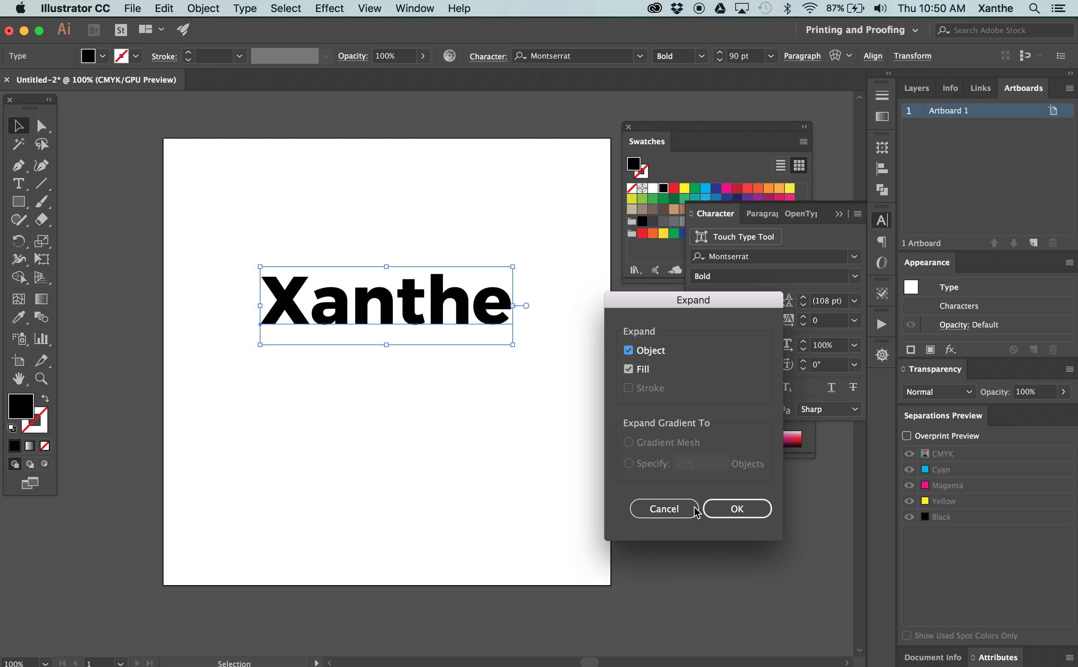
left_click(726, 510)
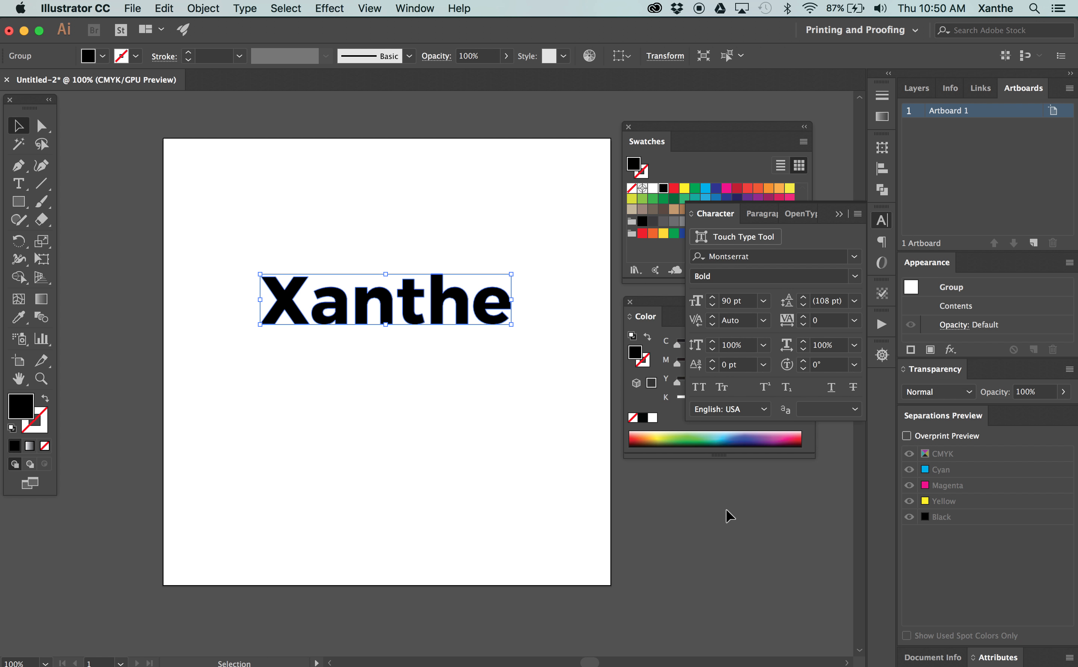
key("super+z")
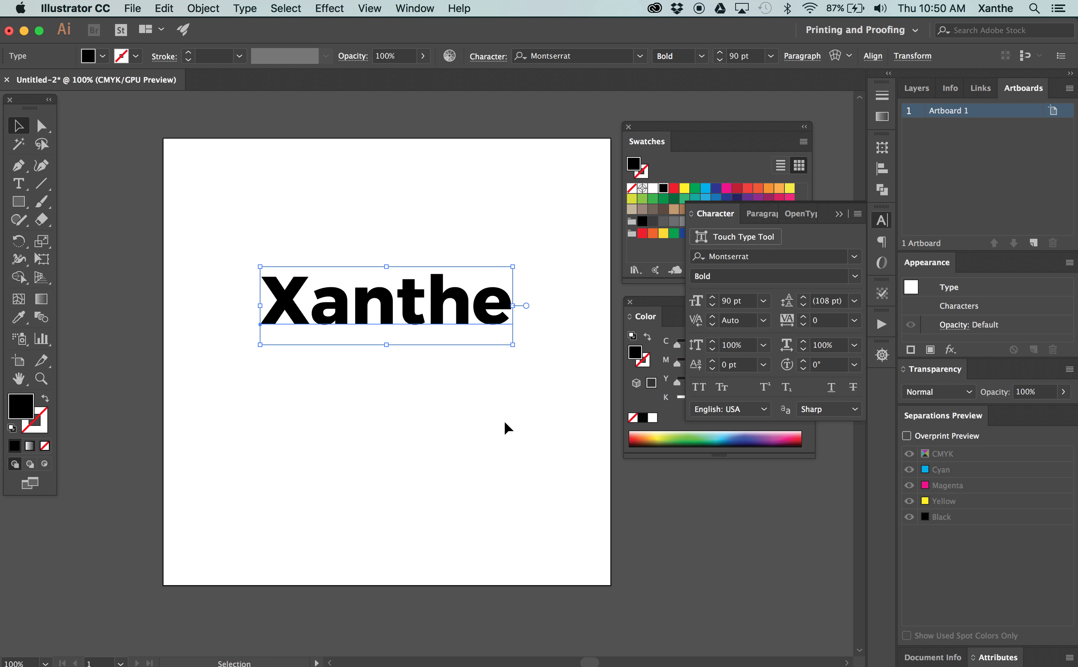
Convert the selected text to outlines
key("a")
key("v")
key("a")
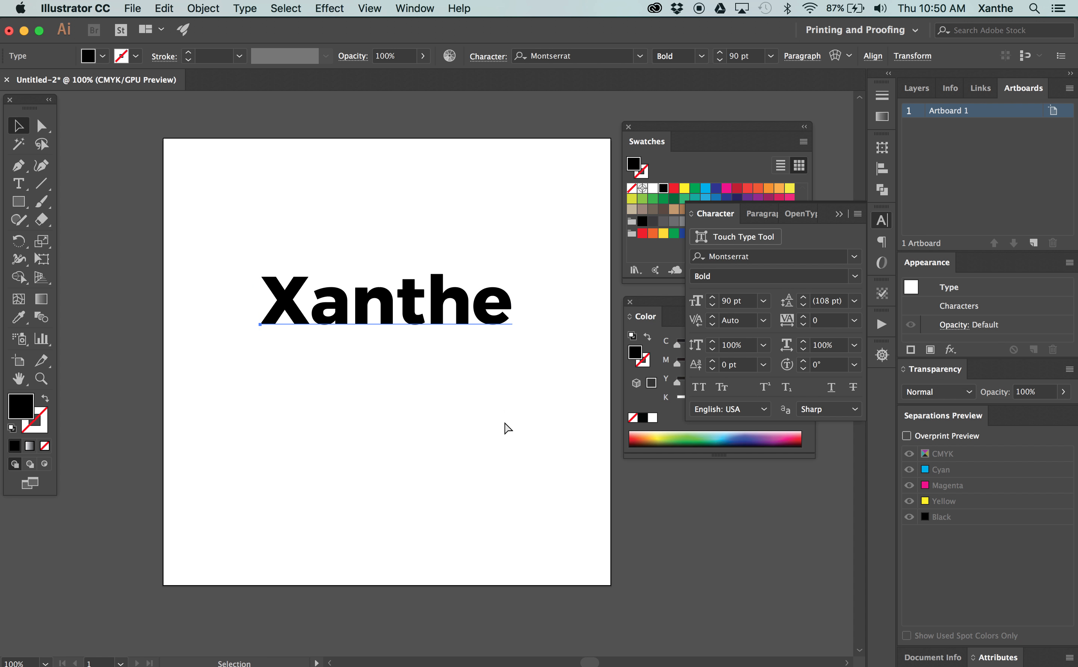
key("shift+super+o")
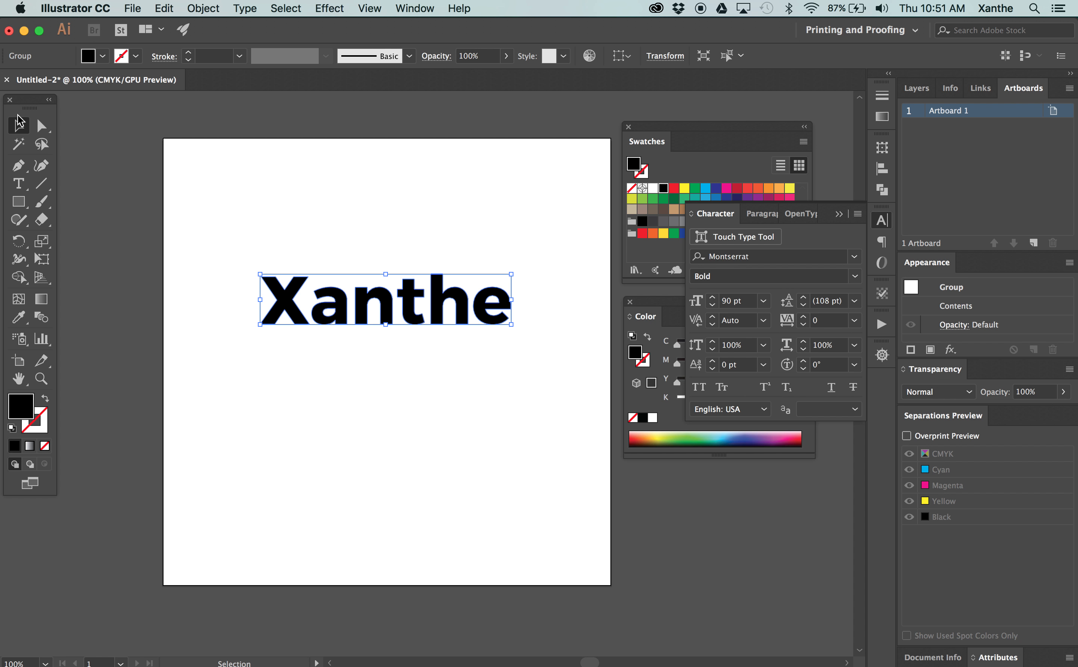
Deselect the outlined letters and select them as one group with the Selection tool
key("a")
left_click(199, 184)
left_click(15, 130)
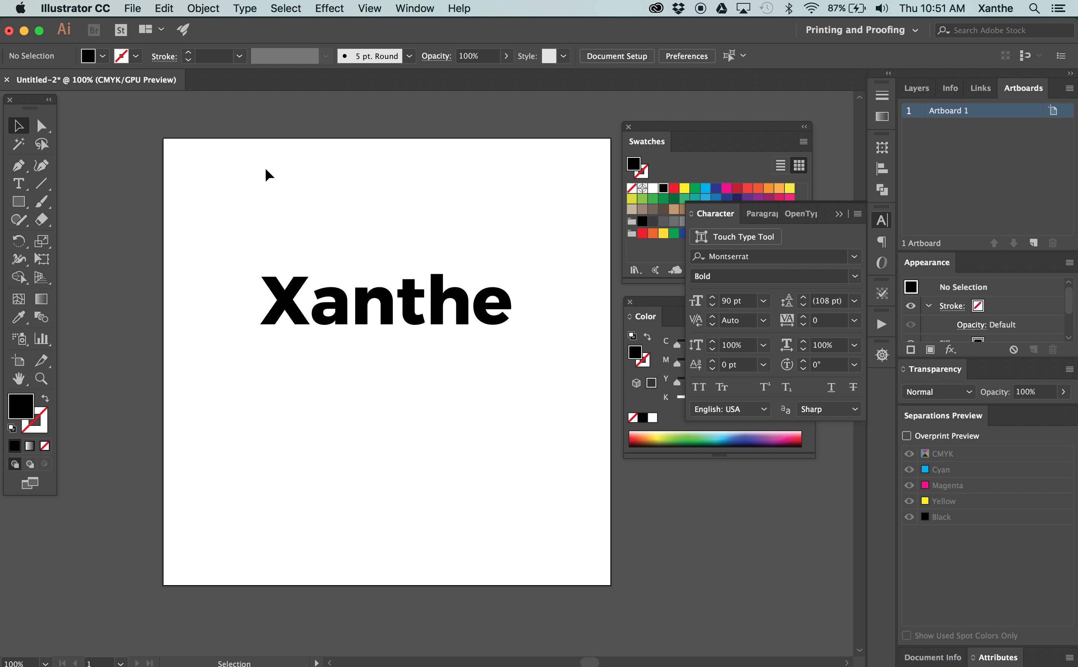
left_click(285, 306)
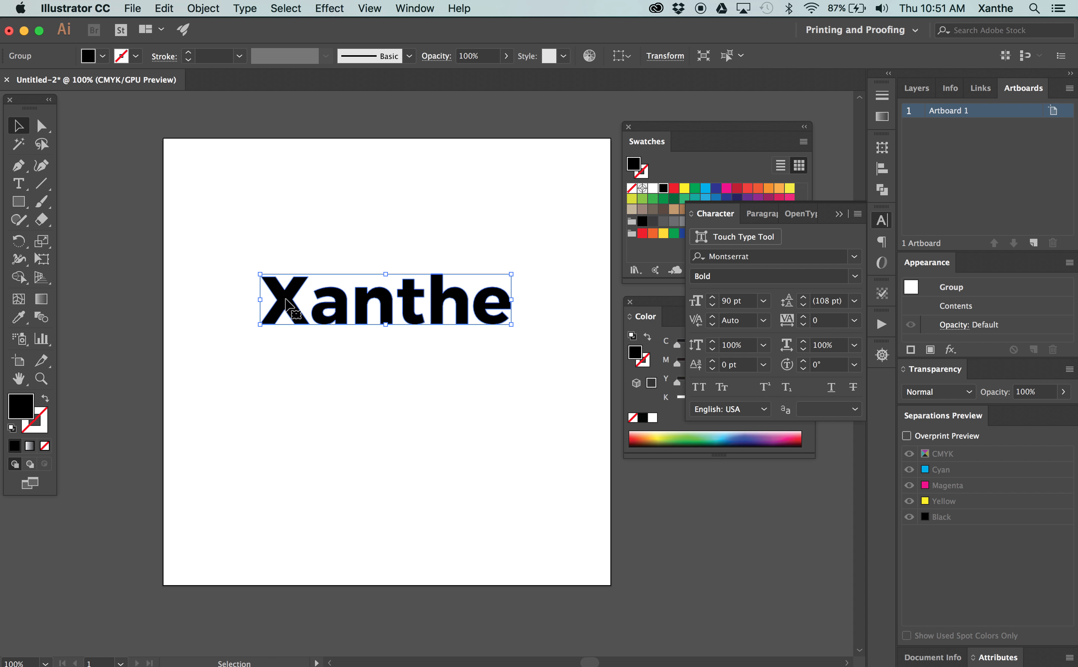
Select all the anchor points of the outlined letters with the Direct Selection tool
left_click(41, 126)
left_click(263, 240)
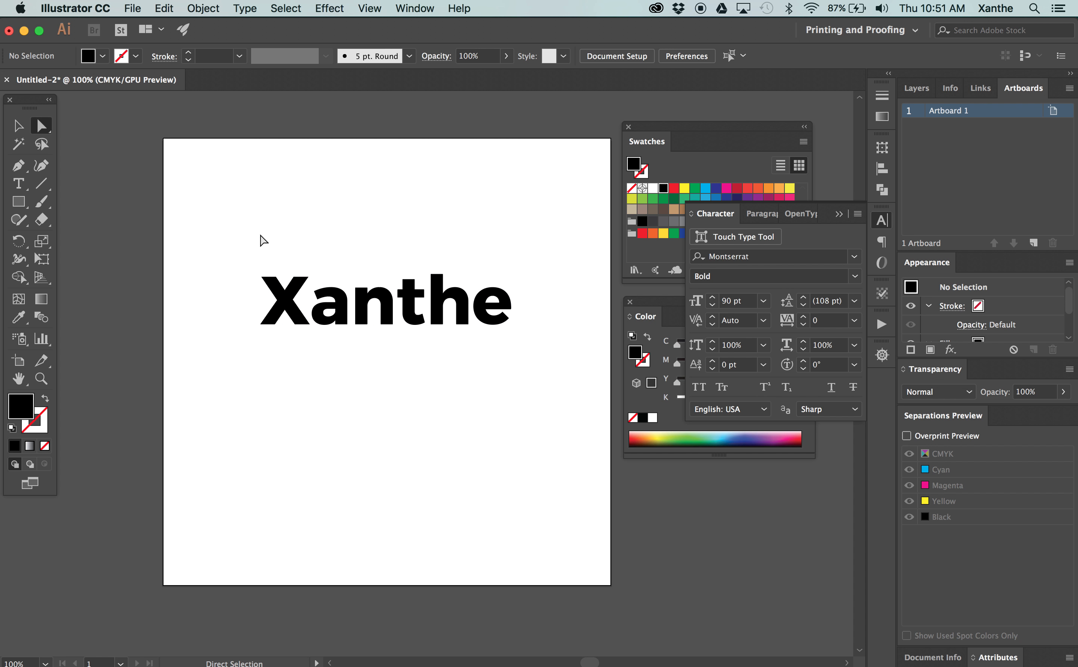
left_click_drag(247, 267, 581, 349)
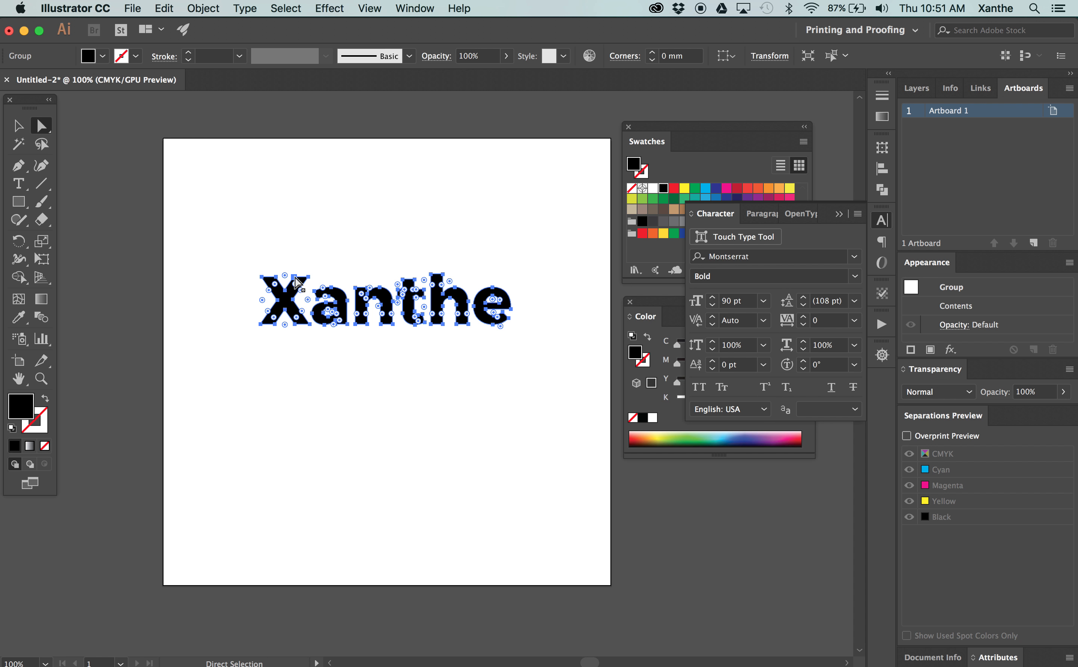
Round the upper inner corner of the n's stem with a 2 mm radius, and deselect the artwork
key("super+equal")
key("super+equal")
key("super+equal")
key("super+equal")
key("super+equal")
key("super+equal")
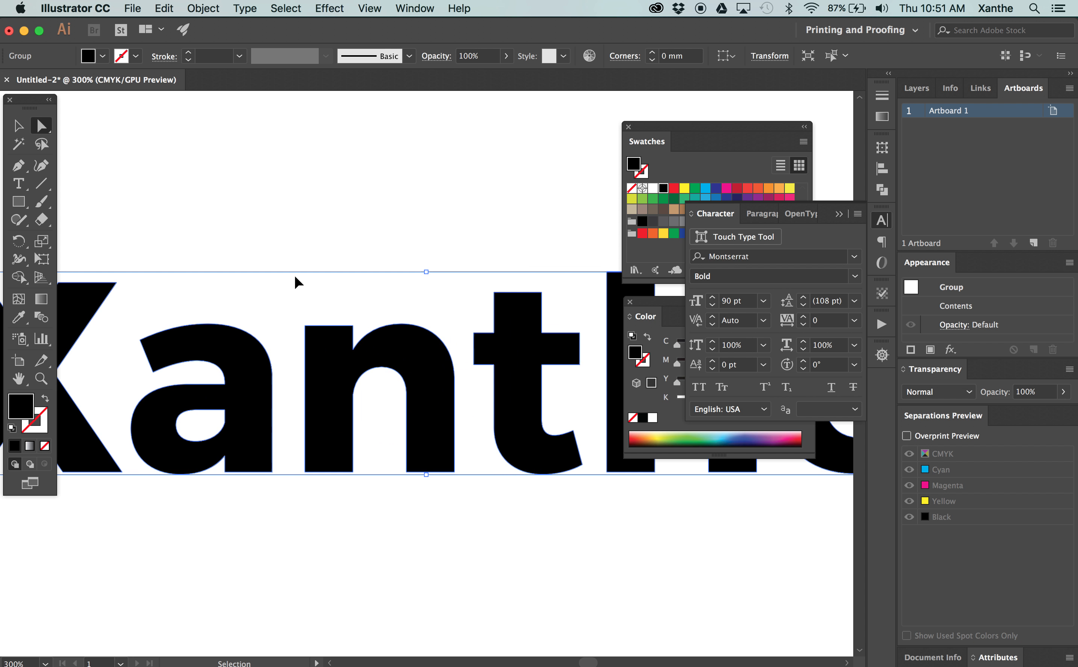
key("super+equal")
key("super+equal")
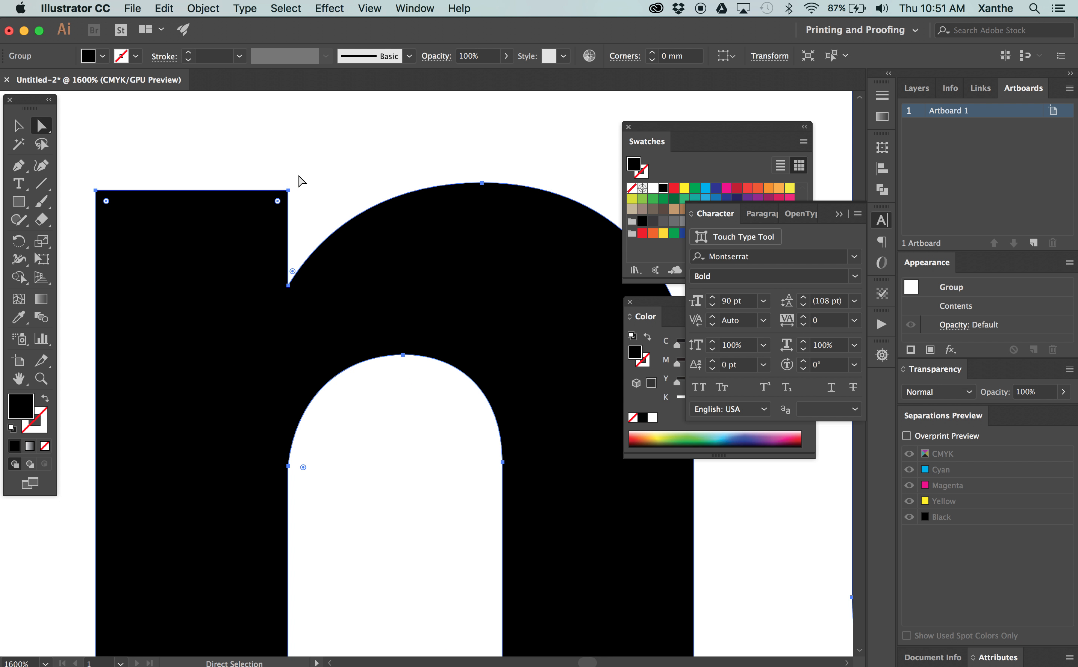
double_click(278, 202)
left_click_drag(875, 128, 361, 147)
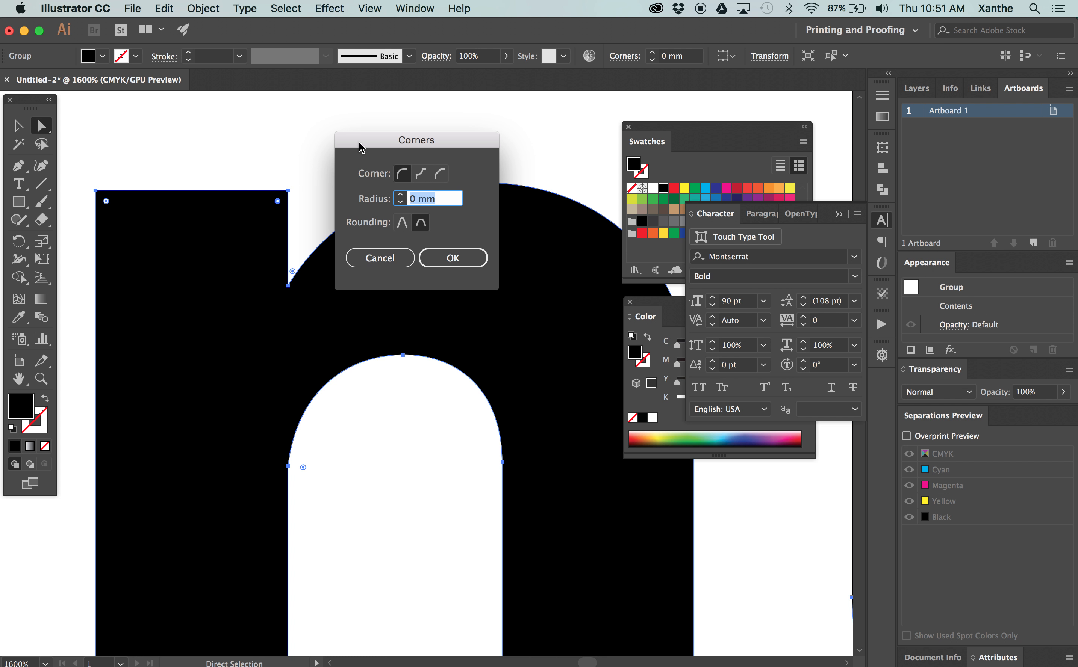
left_click(401, 195)
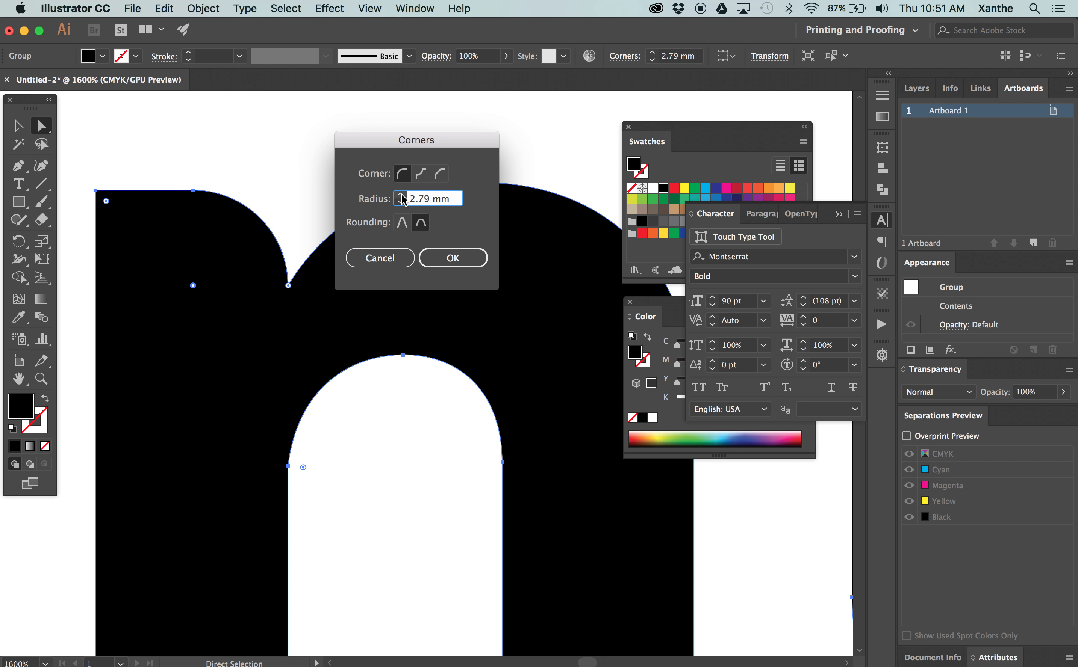
left_click(401, 202)
left_click(401, 195)
left_click(400, 203)
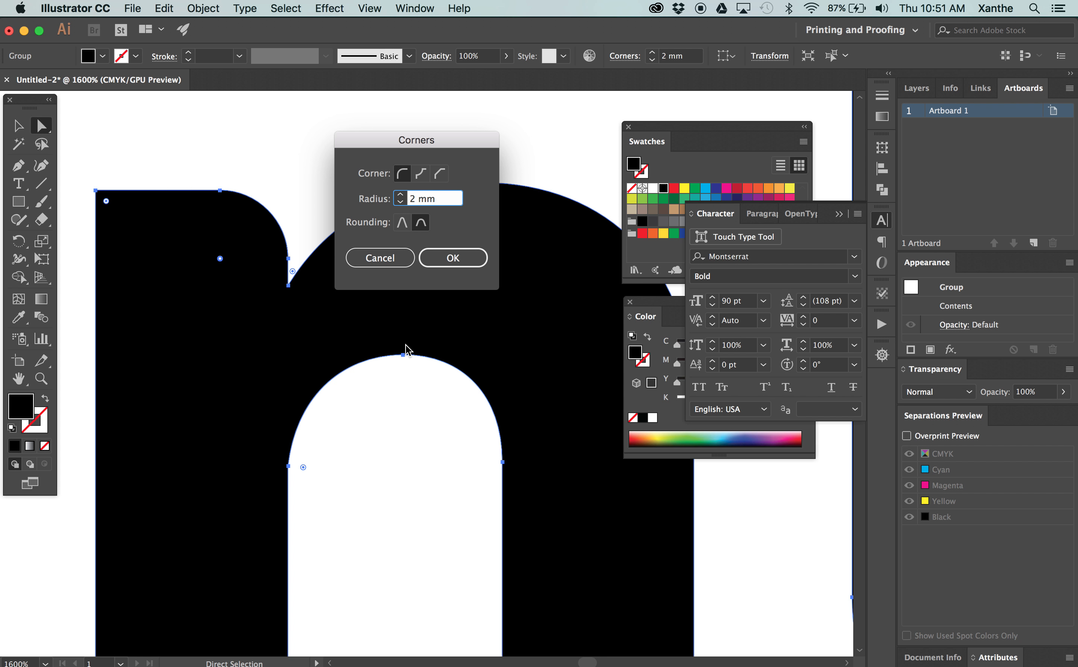
left_click(436, 258)
left_click(259, 192)
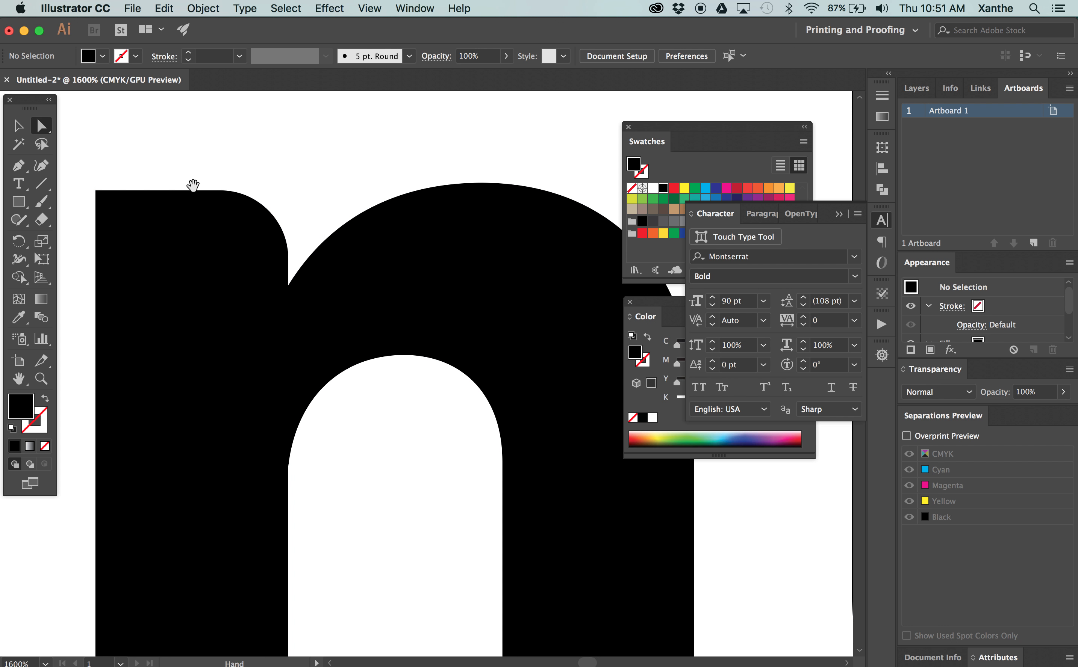
Stretch both upper arms of the X well above the other letters by moving their end anchor points
key("super+minus")
key("super+minus")
key("super+minus")
key("super+minus")
key("super+minus")
key("super+minus")
left_click_drag(302, 257, 202, 169)
left_click_drag(83, 224, 202, 256)
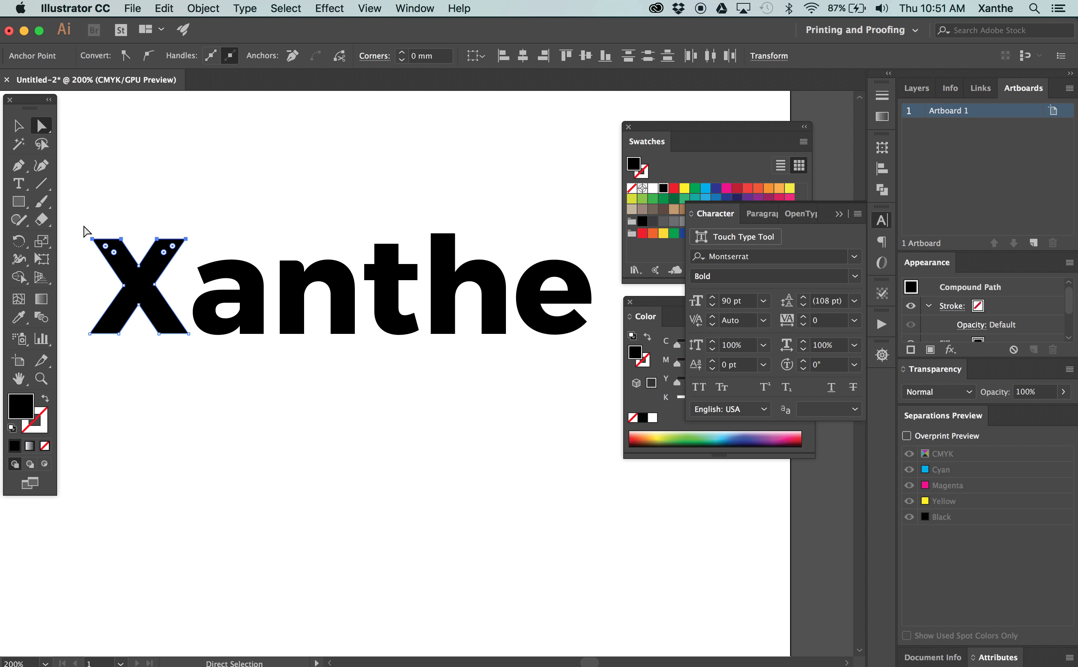
left_click_drag(186, 239, 241, 166)
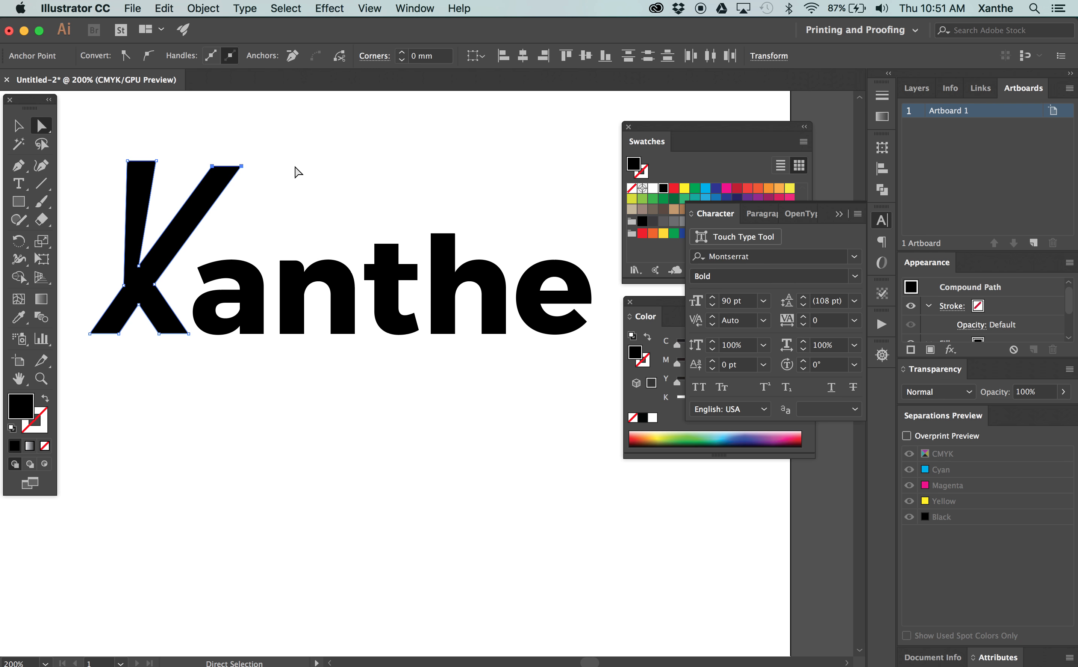
left_click(296, 171)
Draw a small black circle with the Ellipse tool between the X's raised arms, and deselect it
left_click_drag(23, 206, 175, 240)
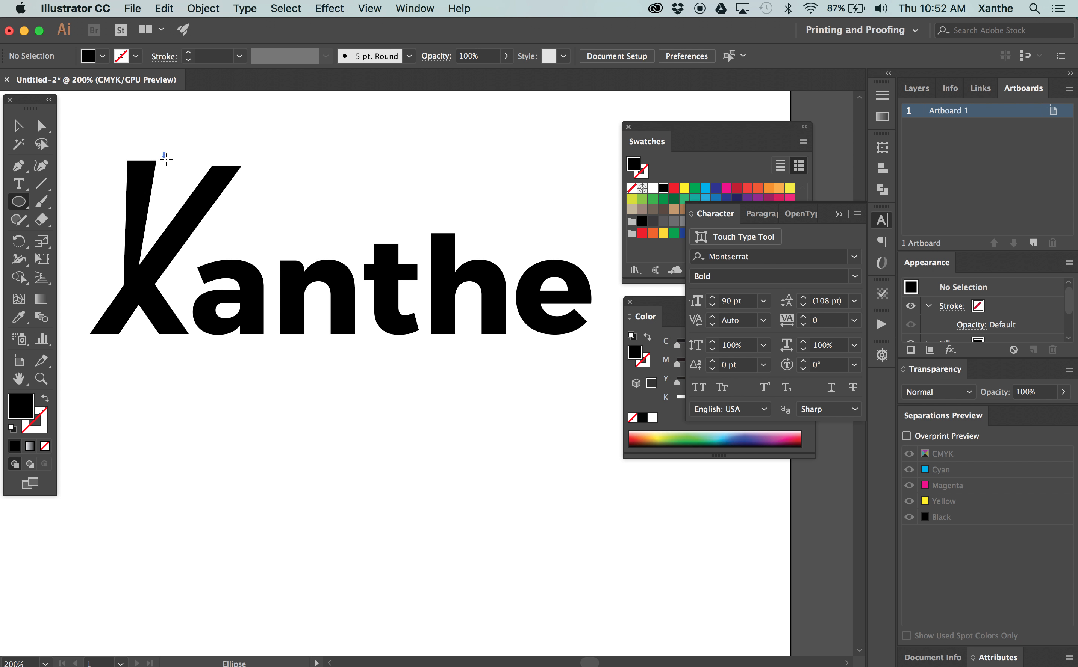
left_click_drag(164, 152, 197, 185)
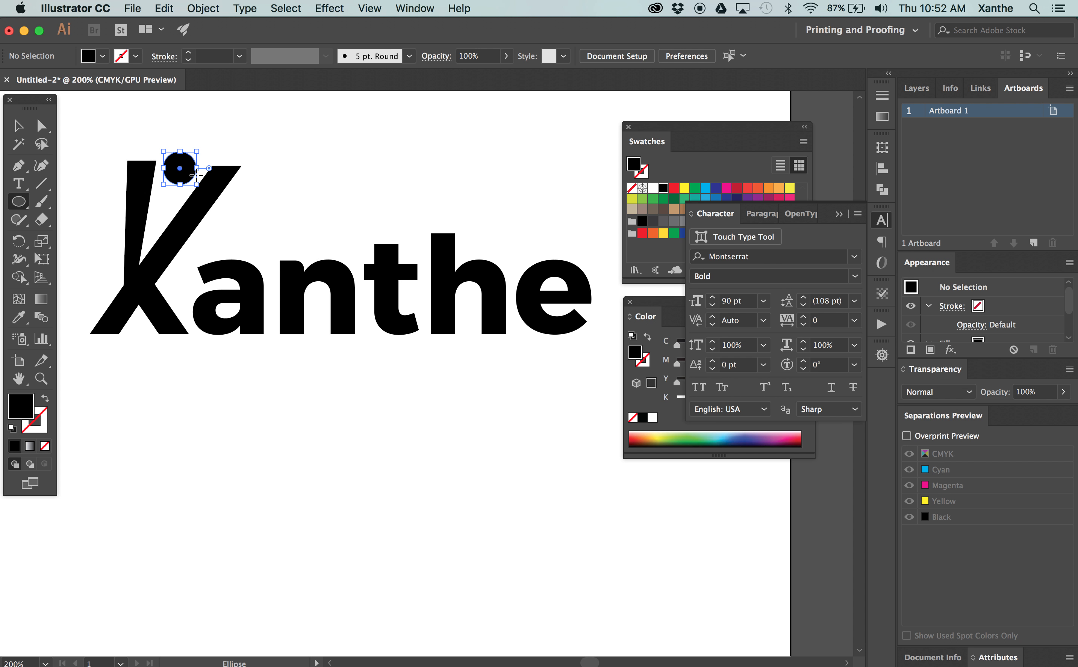
key("v")
left_click(326, 138)
left_click_drag(327, 138, 325, 171)
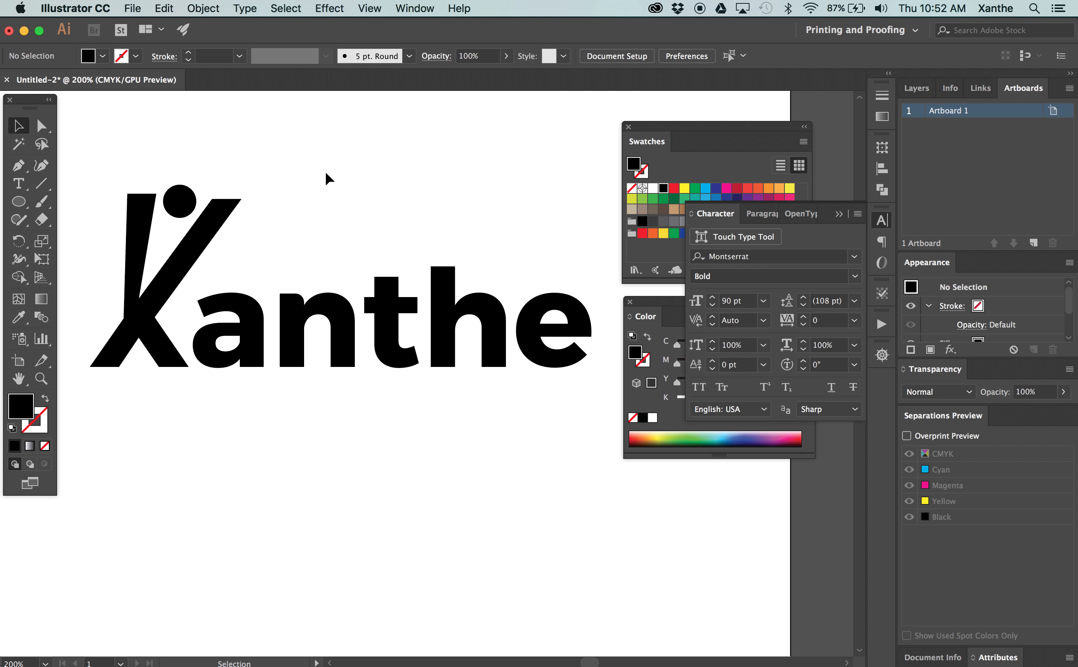
Move the inner anchor point where the X's upper arms meet slightly down to thicken the body
key("super+minus")
key("a")
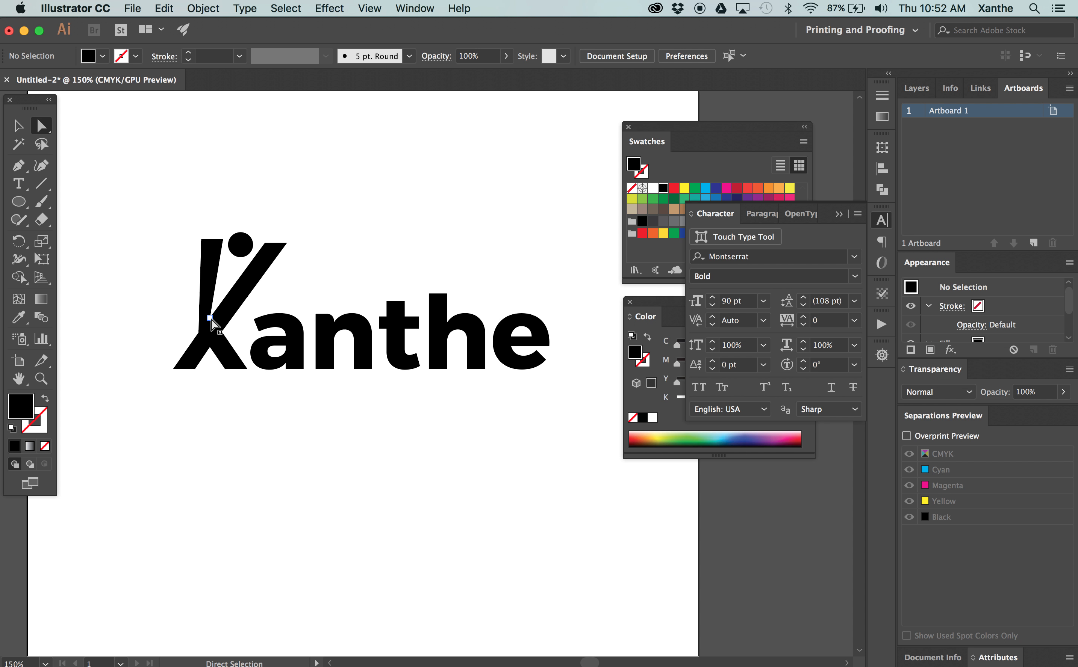
left_click(221, 304)
left_click_drag(221, 303, 220, 307)
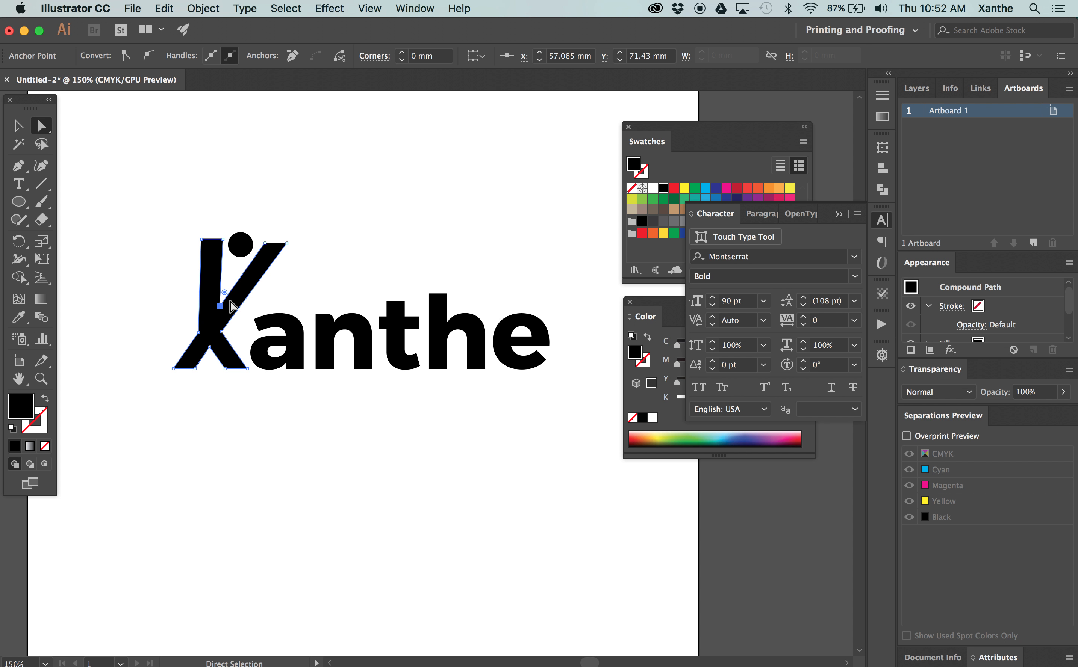
Lower the circle into the gap between the X's arms and lean the upper-left arm outward
left_click(248, 234)
left_click_drag(194, 228, 233, 255)
left_click(297, 190)
left_click(332, 211)
key("v")
left_click_drag(410, 400, 408, 376)
key("a")
left_click_drag(384, 229, 358, 244)
key("v")
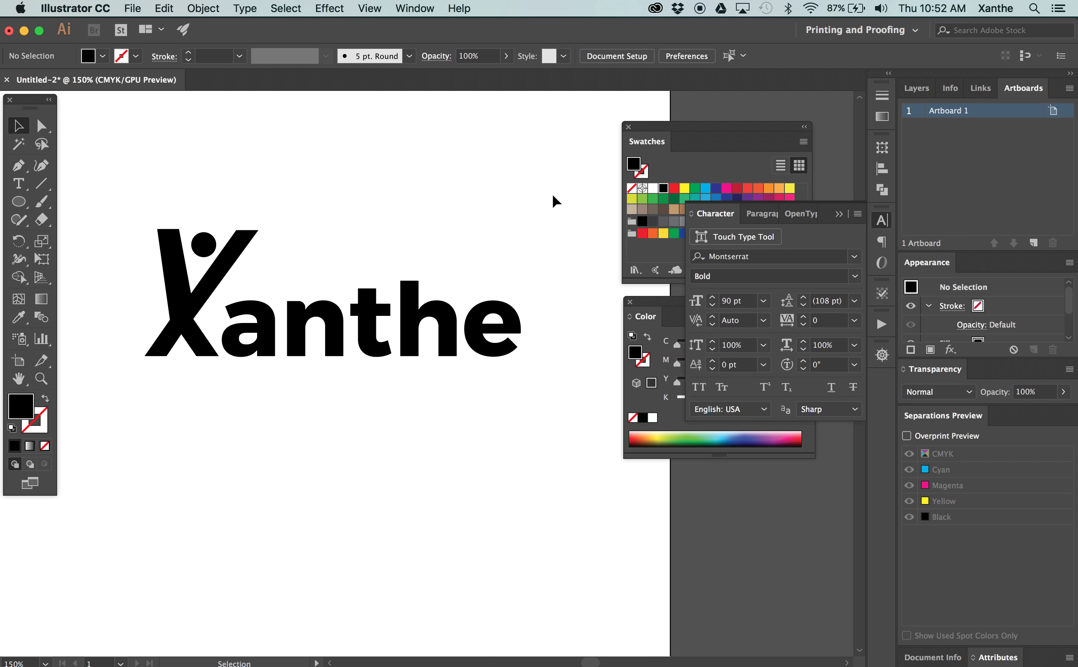
Select the whole logo, show its anchor points with the Direct Selection tool, and deselect it
left_click_drag(556, 201, 111, 425)
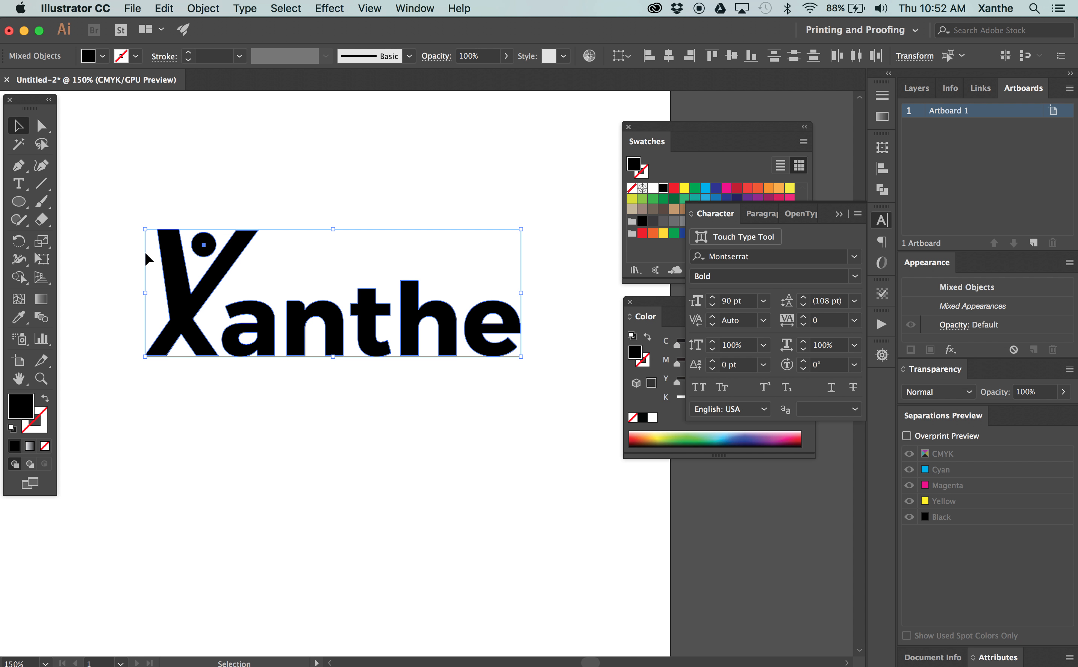
left_click(40, 129)
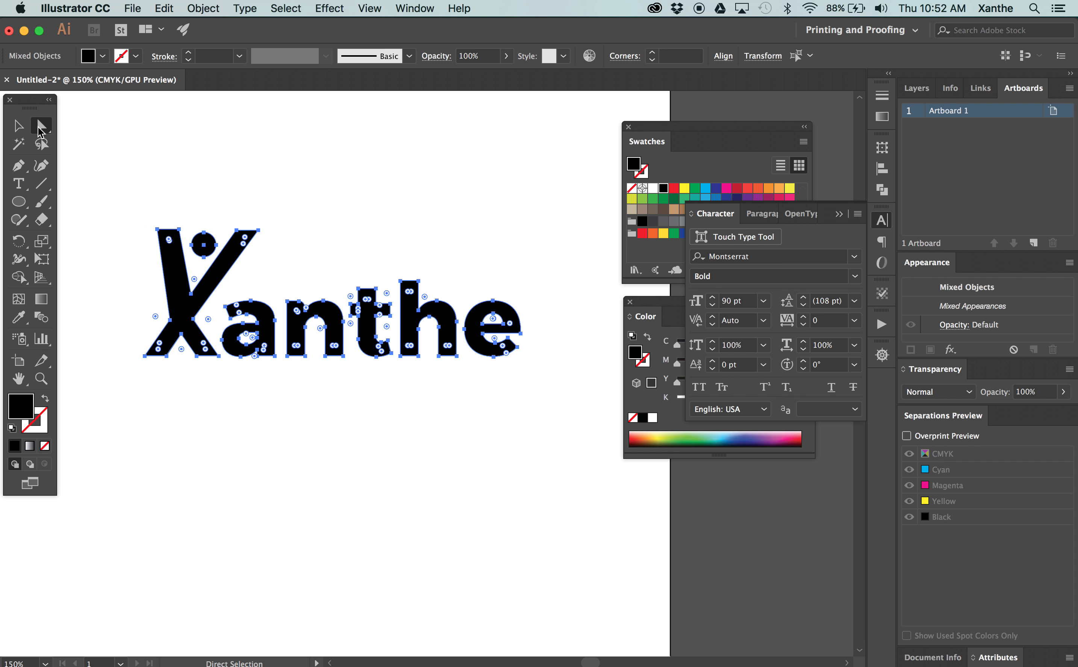
left_click(331, 171)
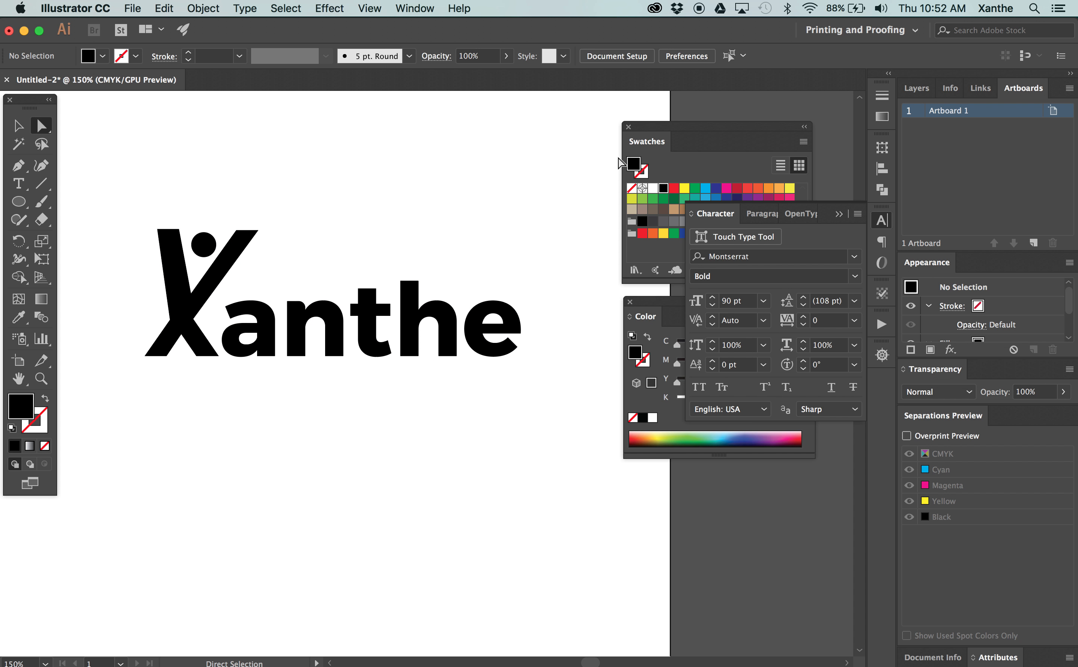
Collapse the Character panel and move the Swatches and Color panels closer to the artwork
left_click(840, 214)
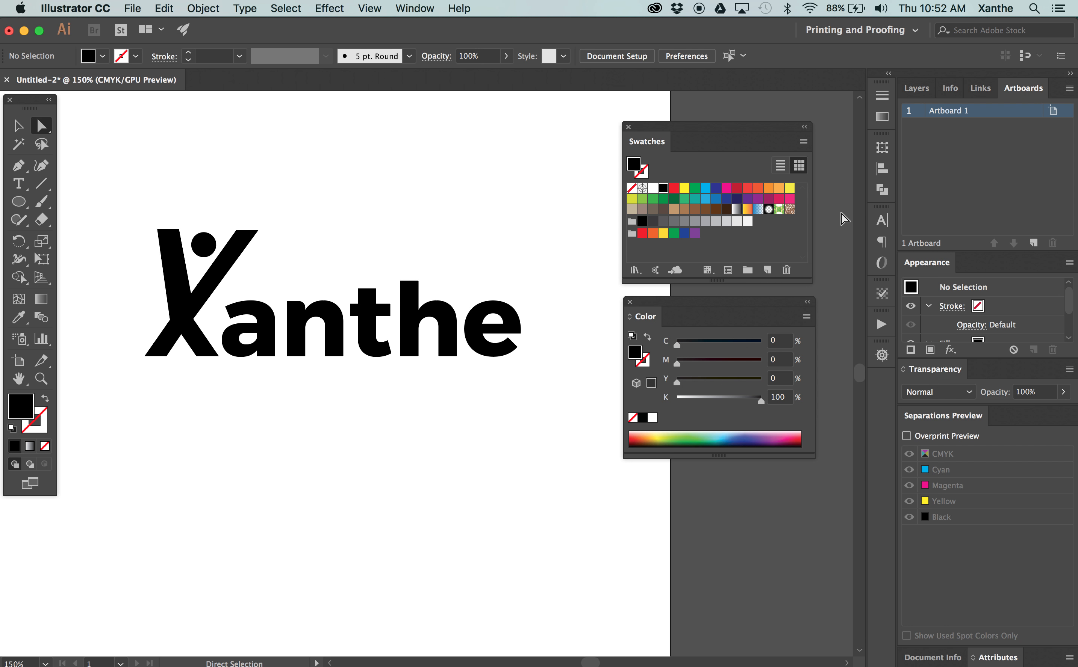
left_click_drag(690, 128, 664, 117)
mouse_move(674, 305)
left_mouse_down()
mouse_move(649, 290)
mouse_move(654, 304)
left_mouse_up()
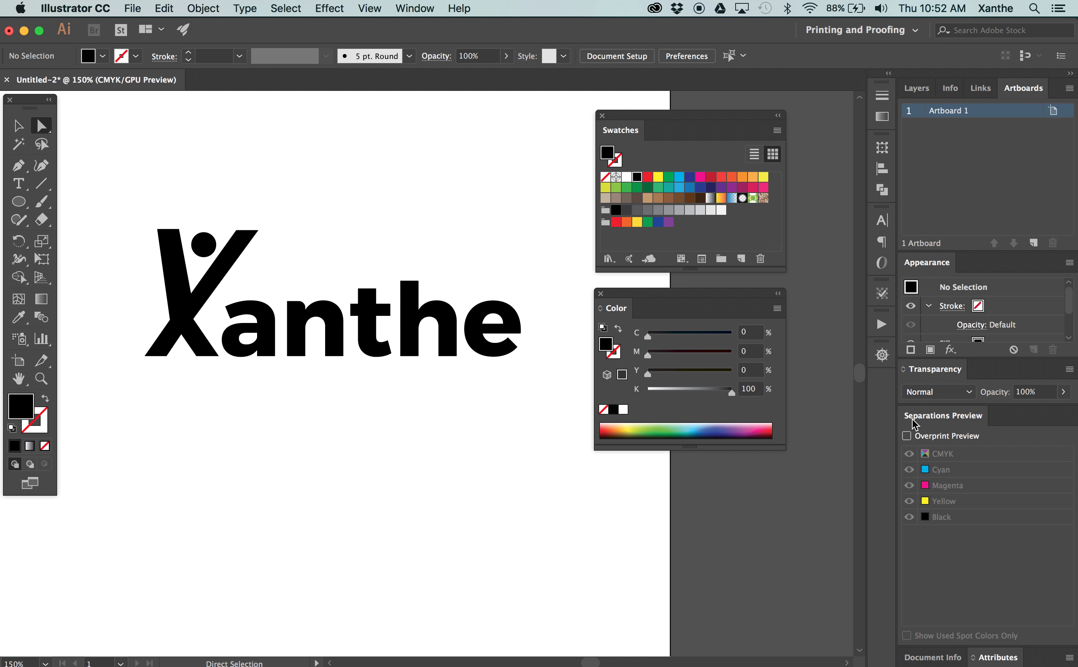
left_click(414, 8)
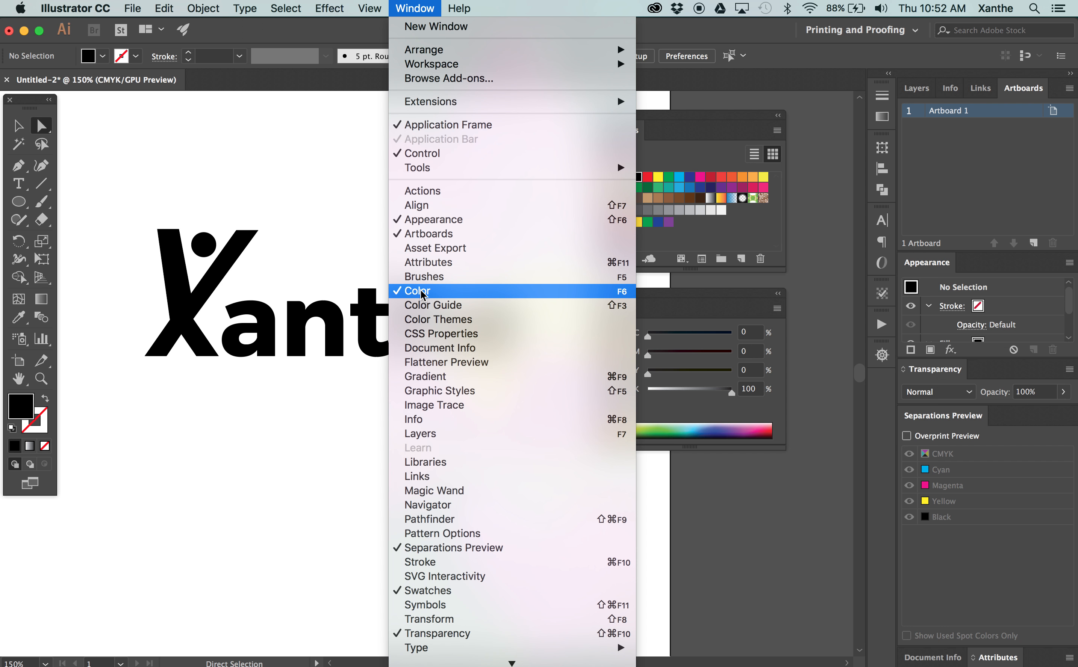
left_click(404, 9)
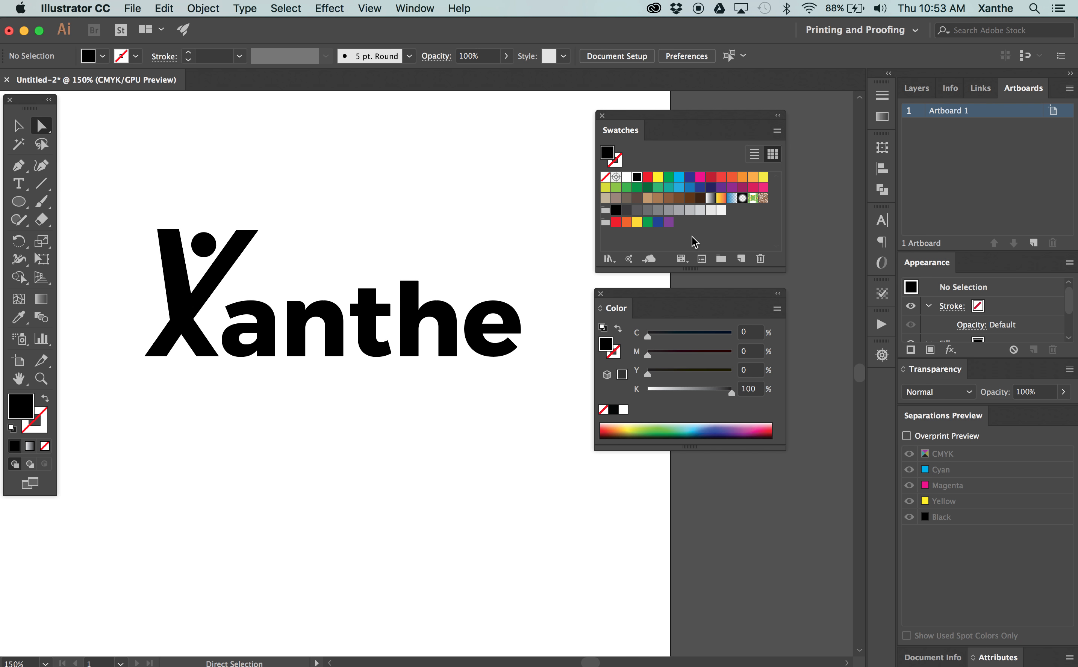
Delete all swatches from the first red through the last purple, keeping None, Registration, white and black
left_click(647, 177)
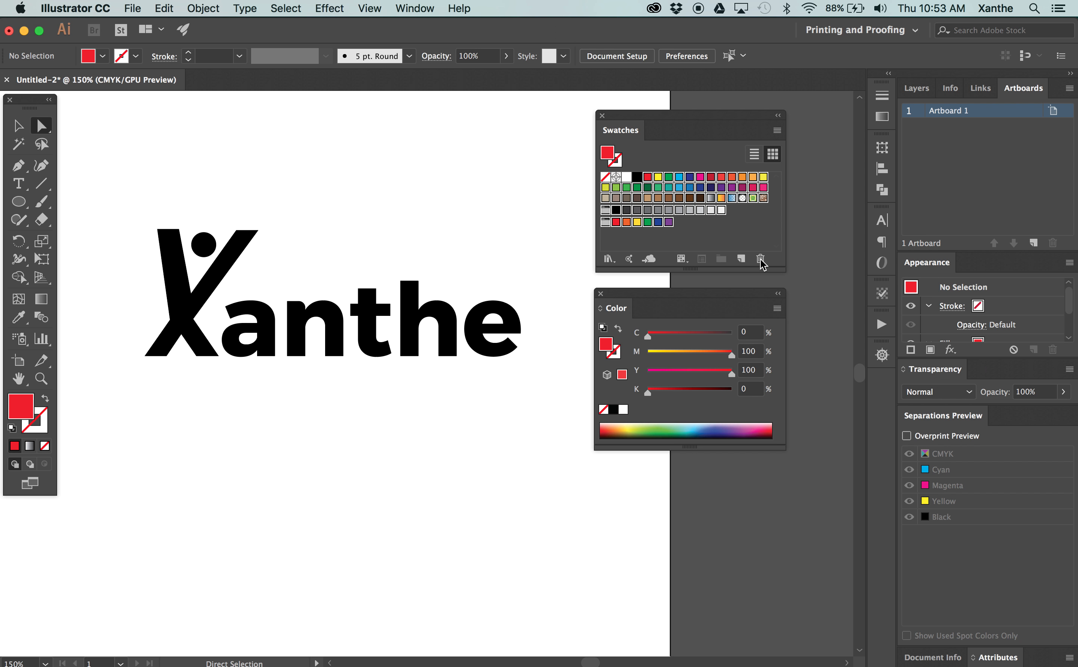
left_click(708, 239)
left_click(648, 177)
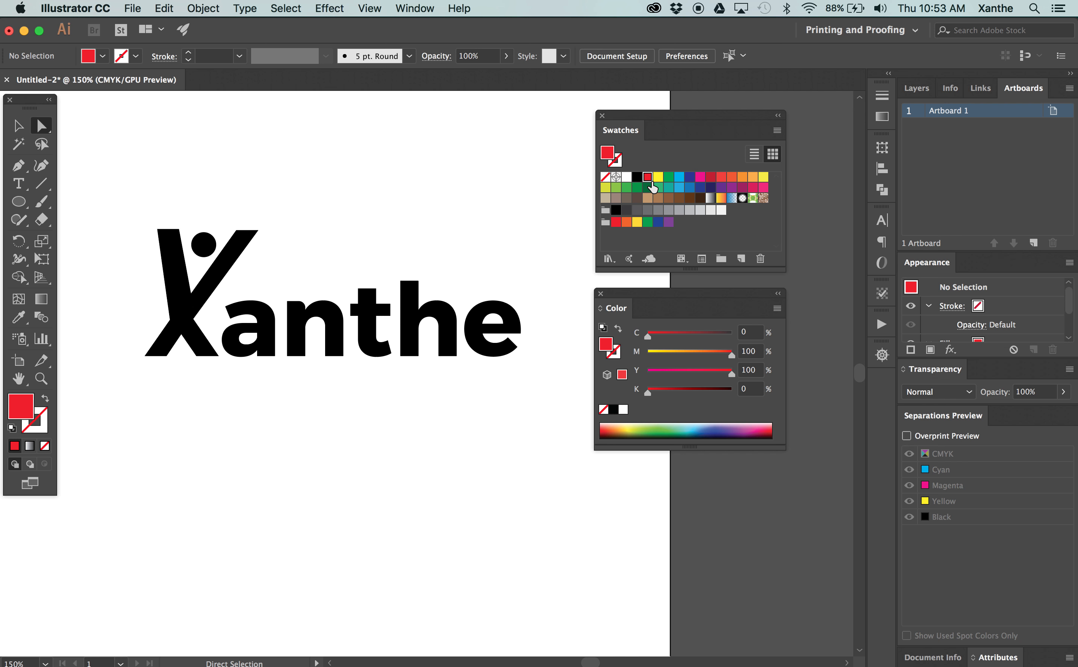
left_click(667, 221, "shift")
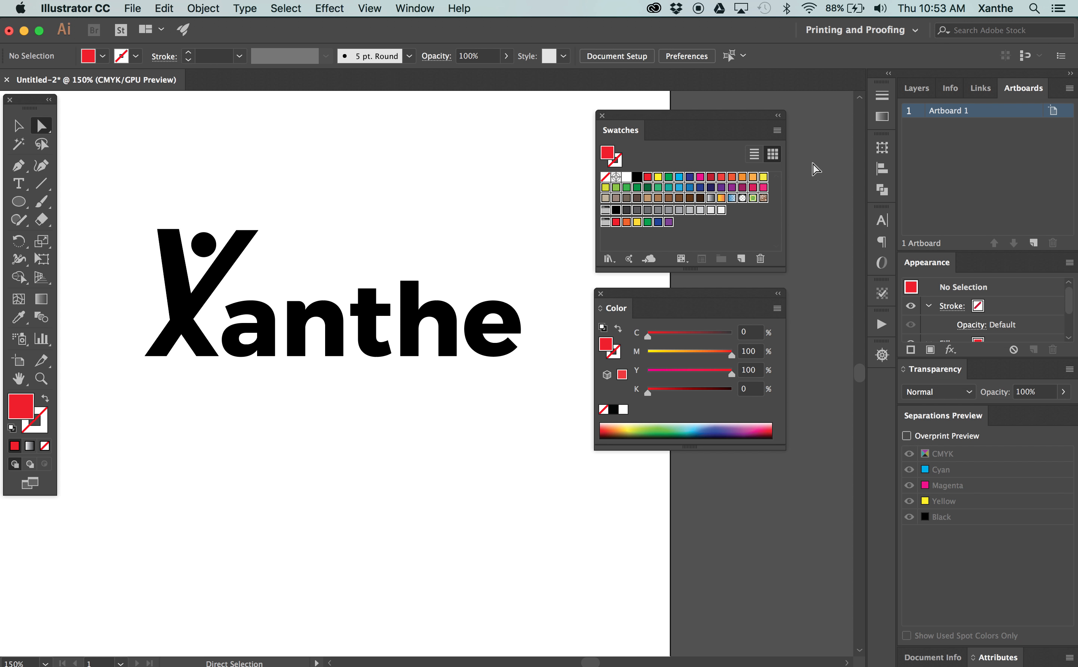
left_click(760, 260)
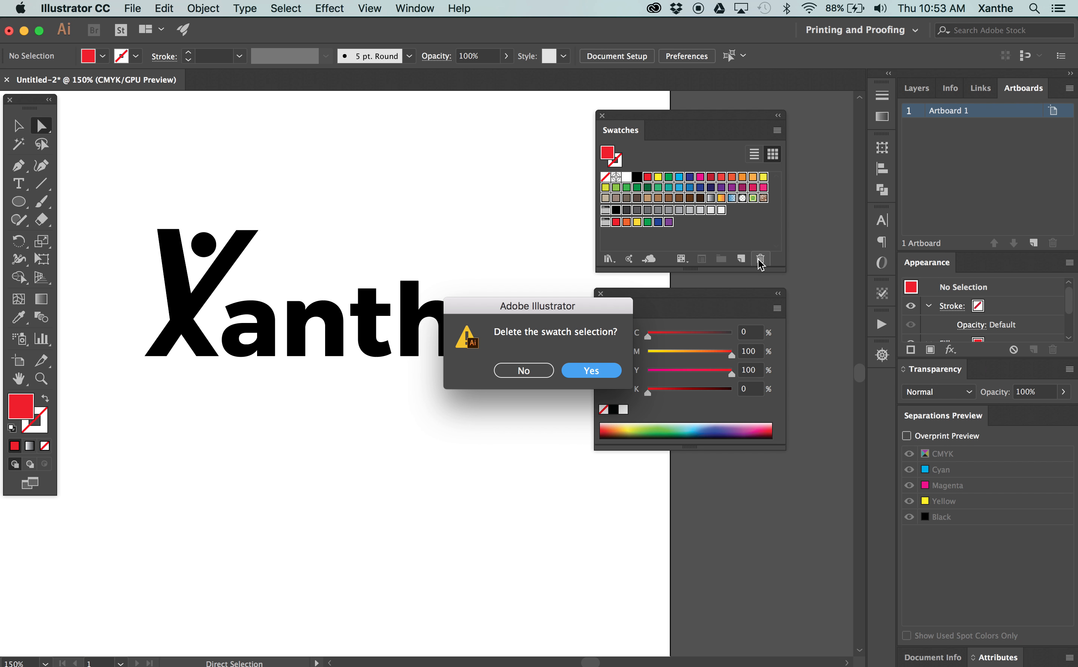
key("Return")
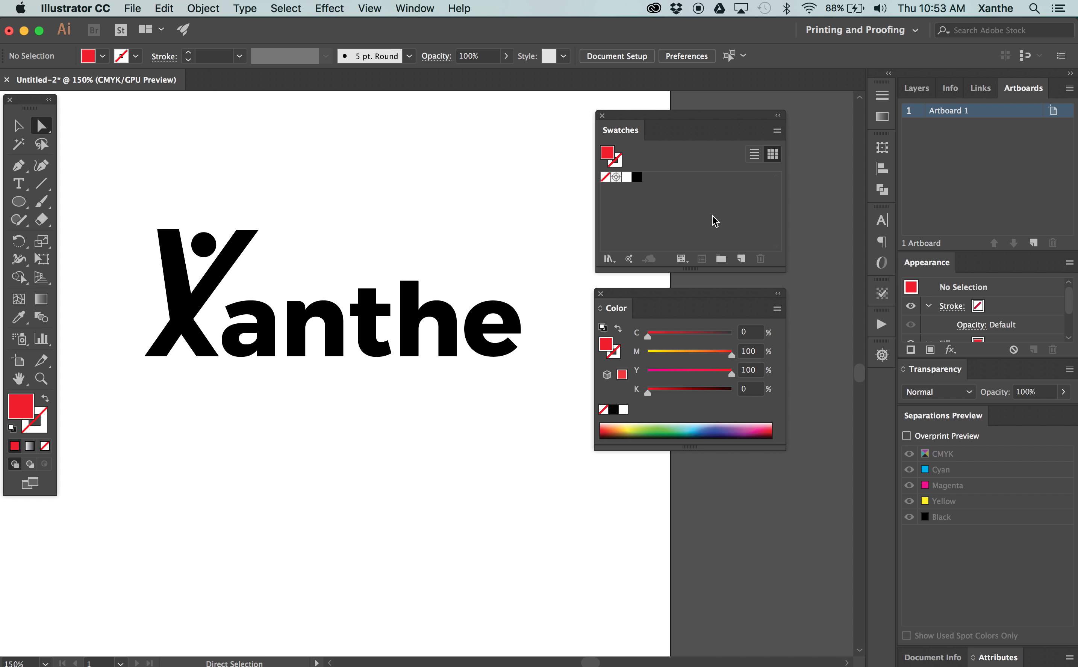
Select the letter outlines without the circle and set the black value of their fill to 0%
left_click_drag(520, 402, 133, 300)
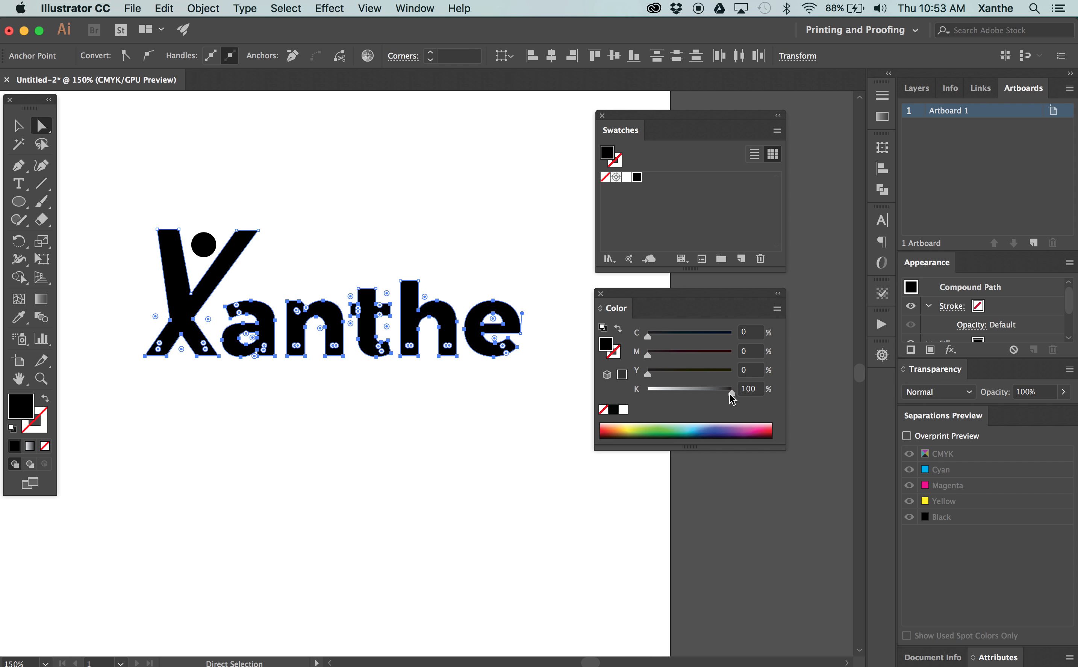
mouse_move(732, 394)
left_mouse_down()
mouse_move(710, 393)
mouse_move(741, 391)
left_mouse_up()
left_click_drag(673, 356, 642, 359)
left_click_drag(730, 392, 636, 396)
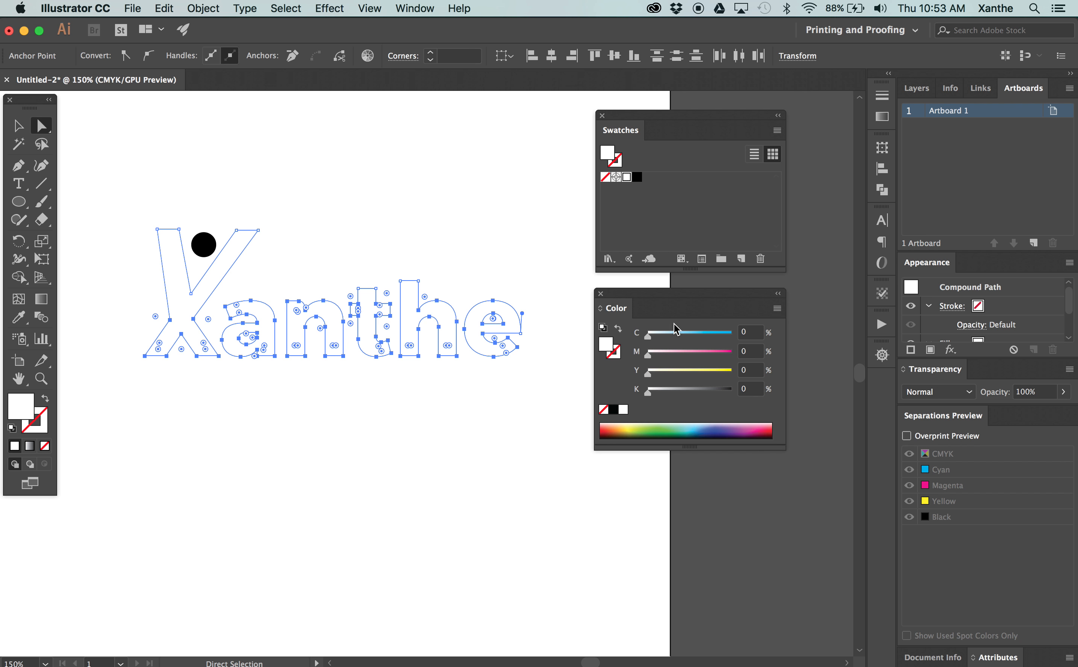
Set the letters' fill to 80% cyan, 30% magenta, 5% yellow and 22% black
left_click(681, 335)
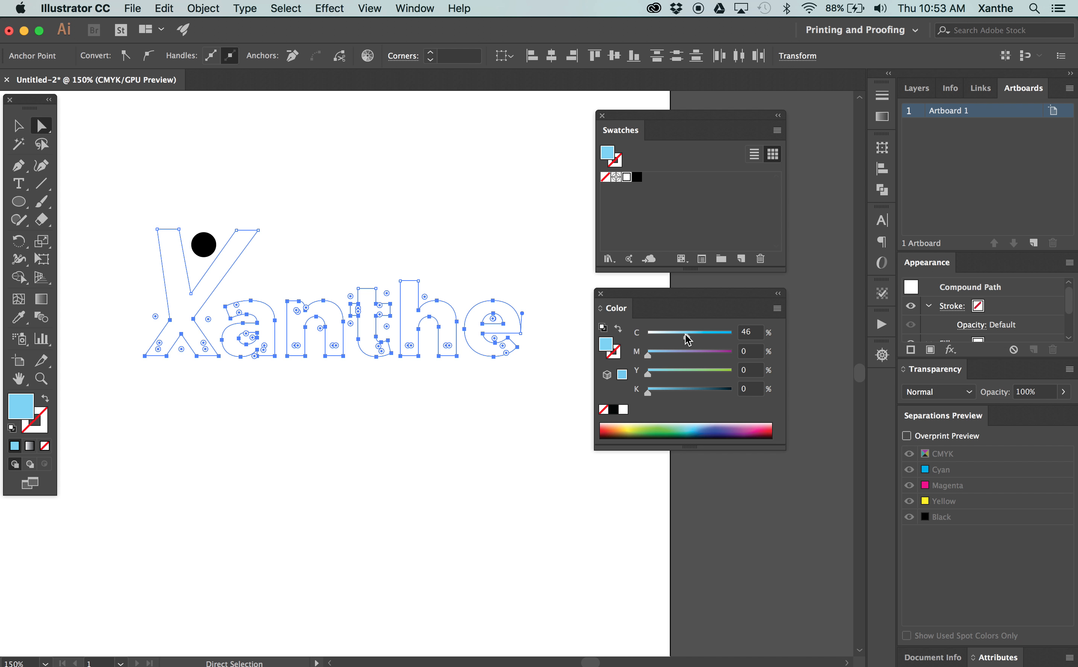
left_click_drag(688, 338, 733, 339)
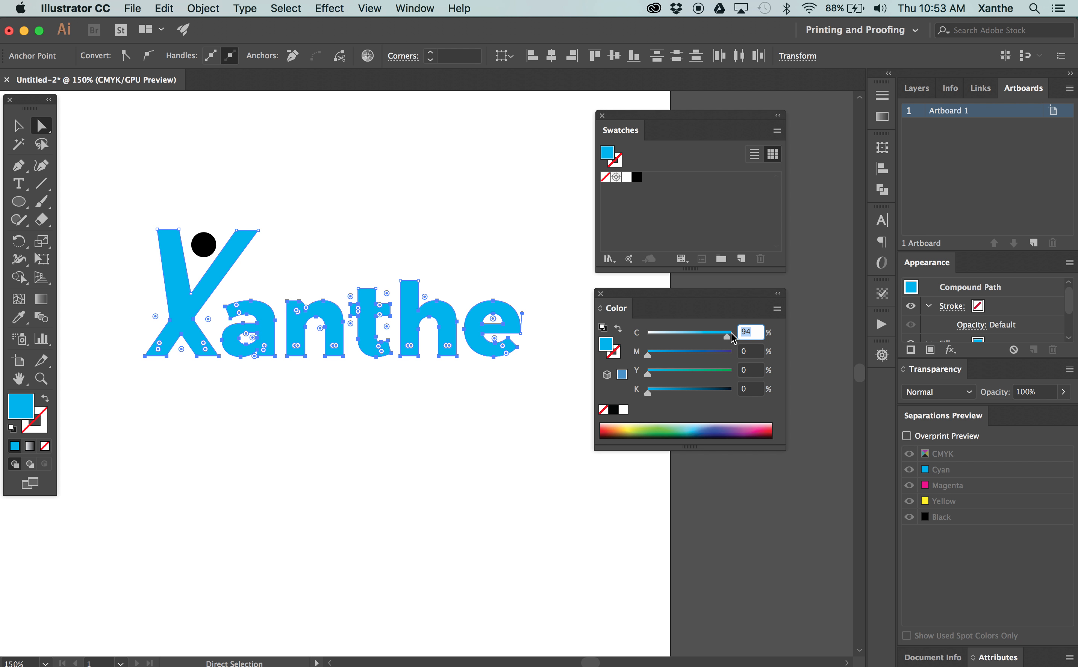
type("80")
key("Tab")
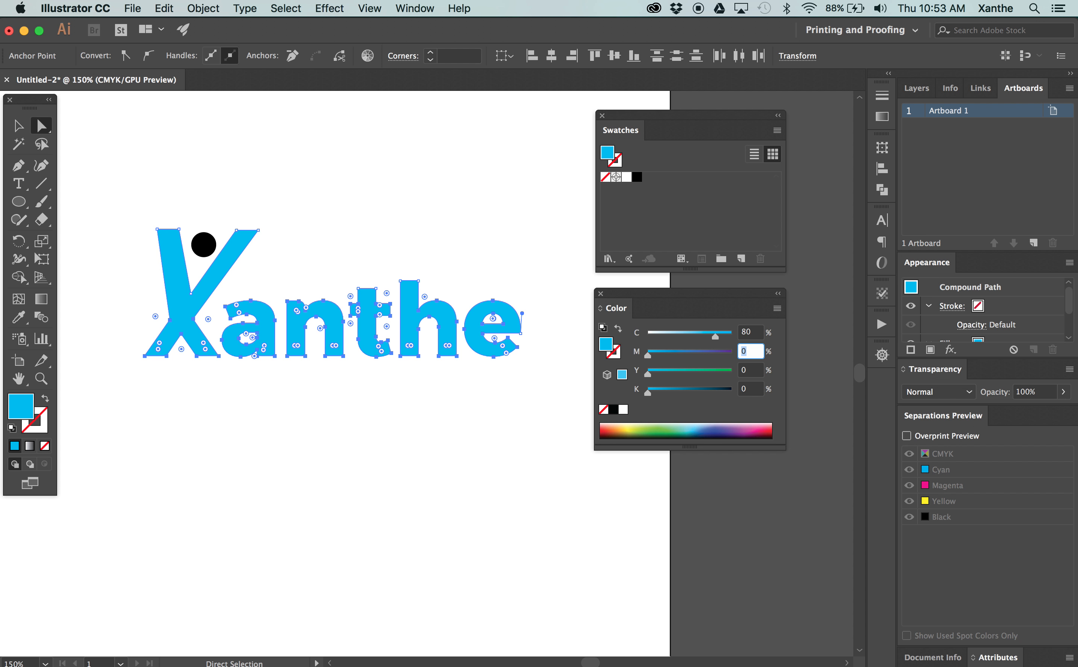
type("30")
key("Tab")
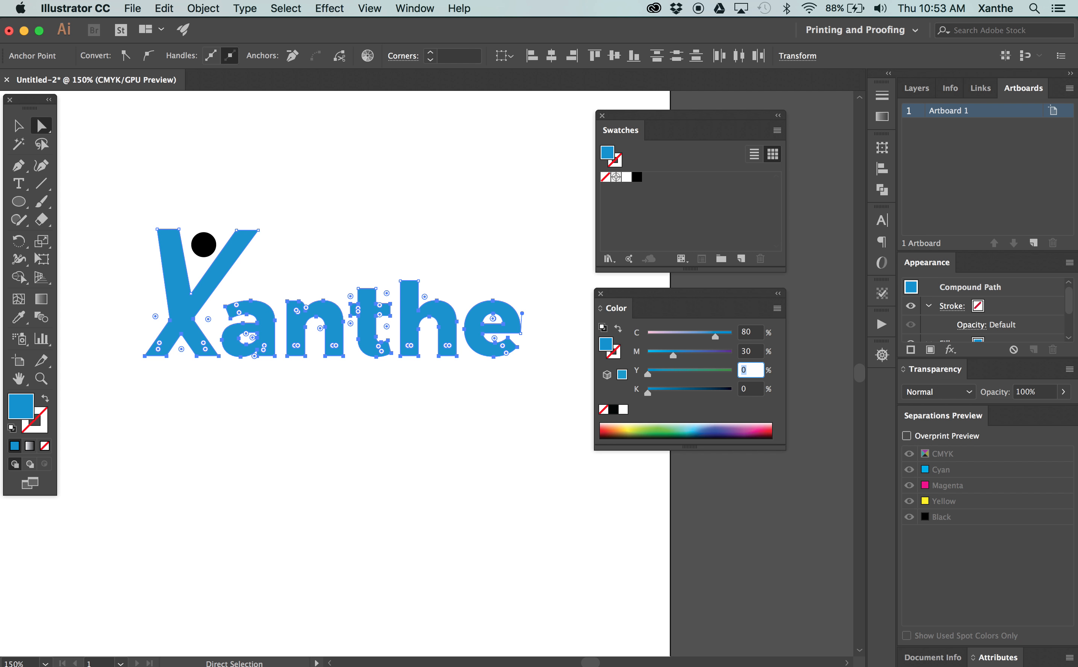
type("5")
key("Tab")
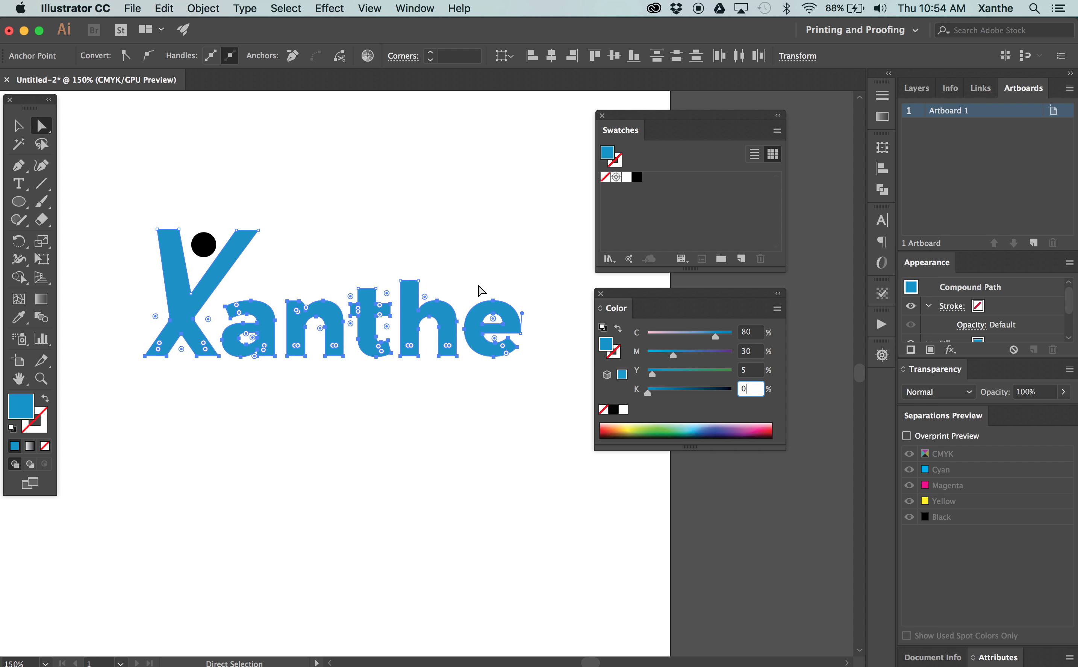
left_click(666, 392)
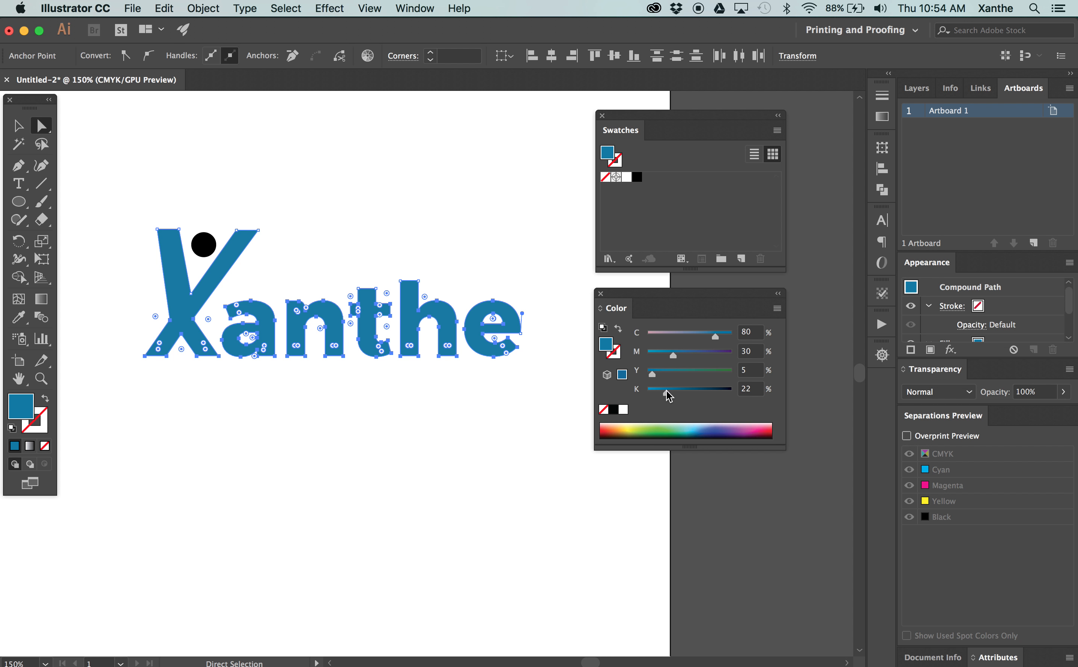